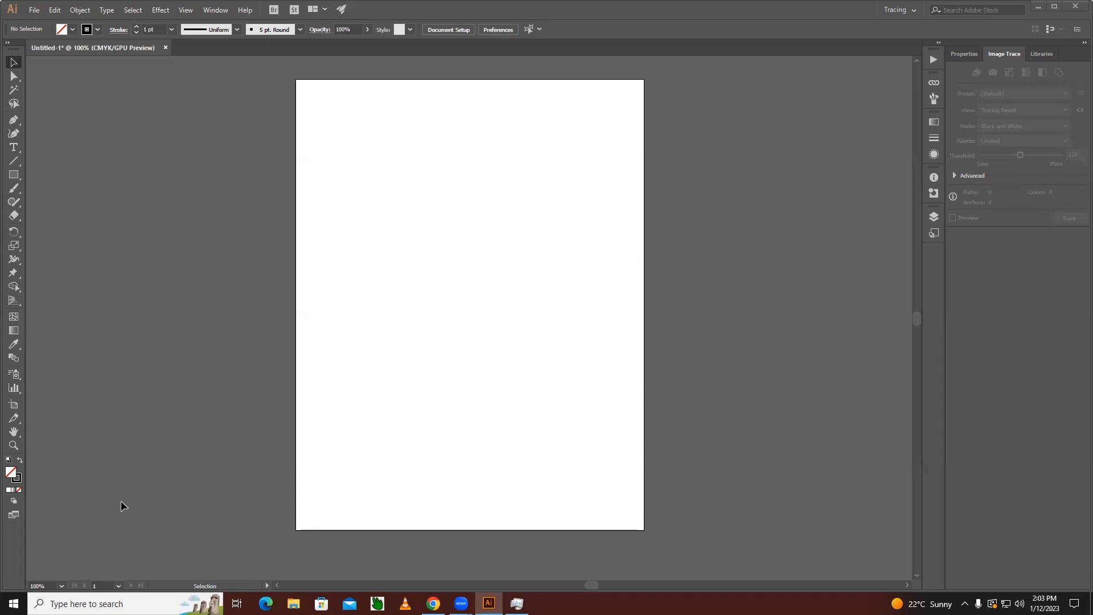
Set the stroke to none and draw a rectangle about 101 by 95 mm on the artboard
click(15, 479)
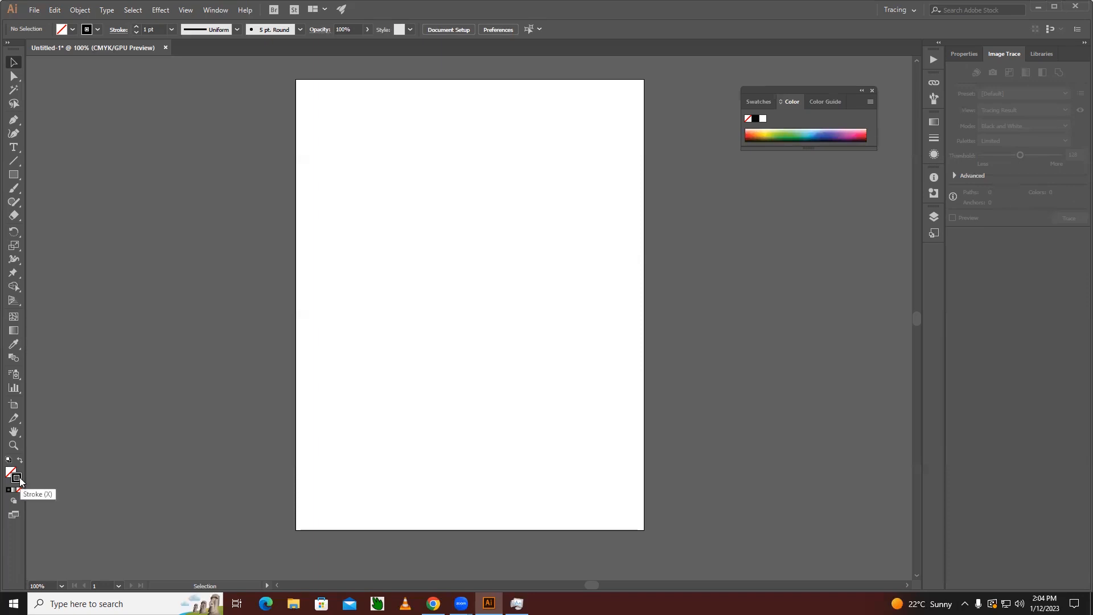
click(18, 489)
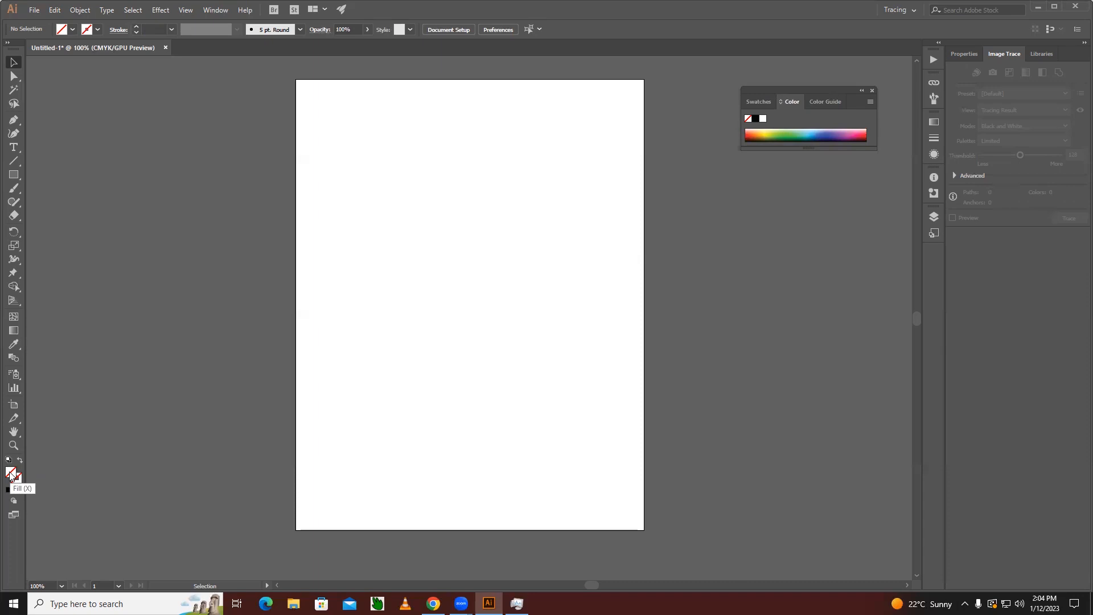
click(13, 175)
drag(354, 225, 517, 378)
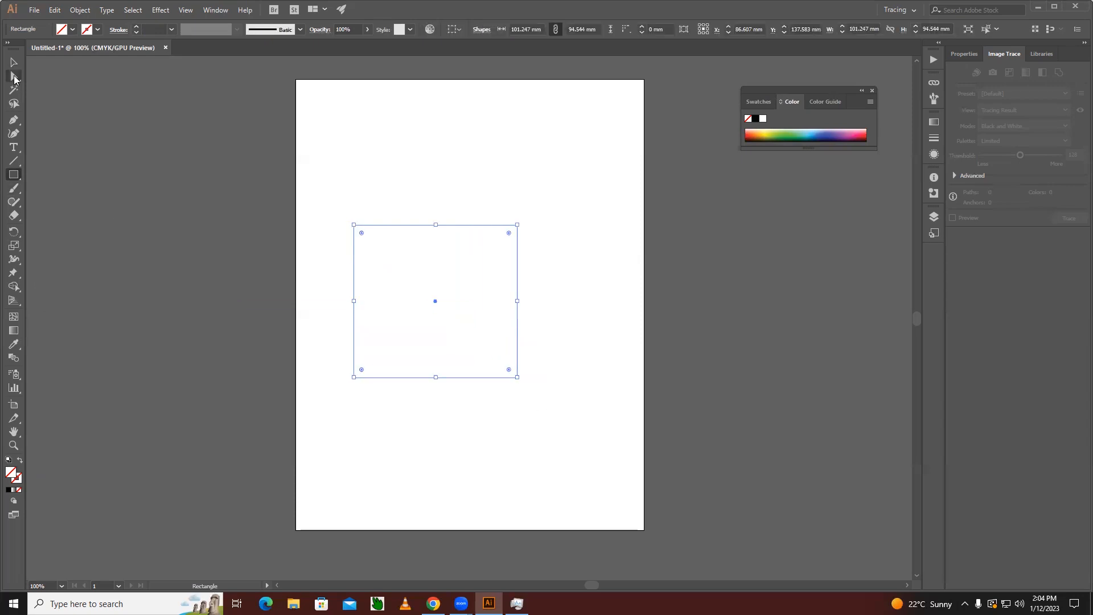
click(15, 63)
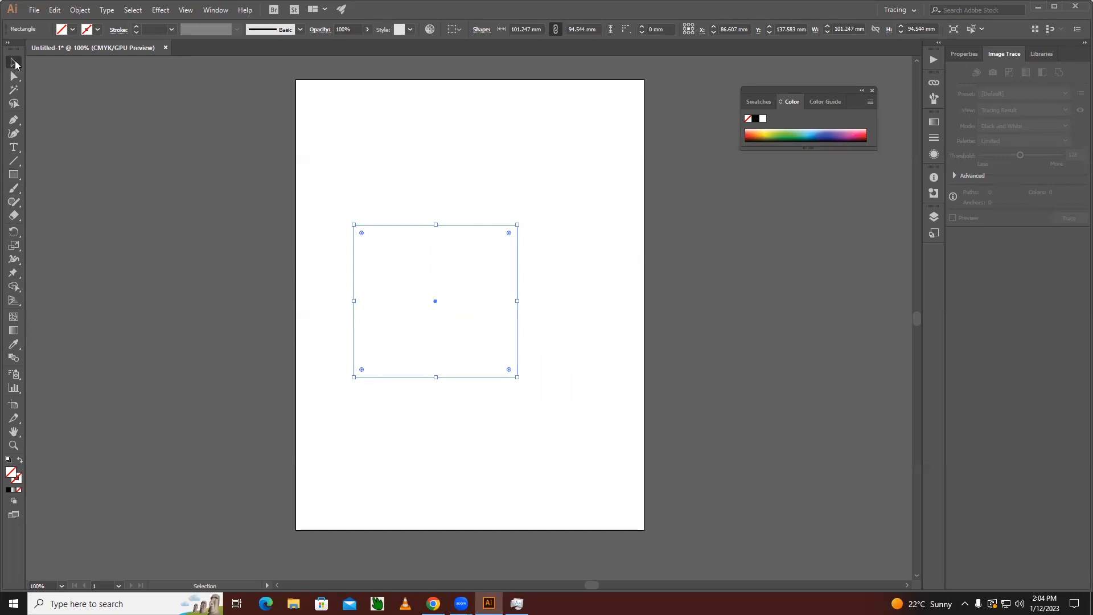
click(386, 145)
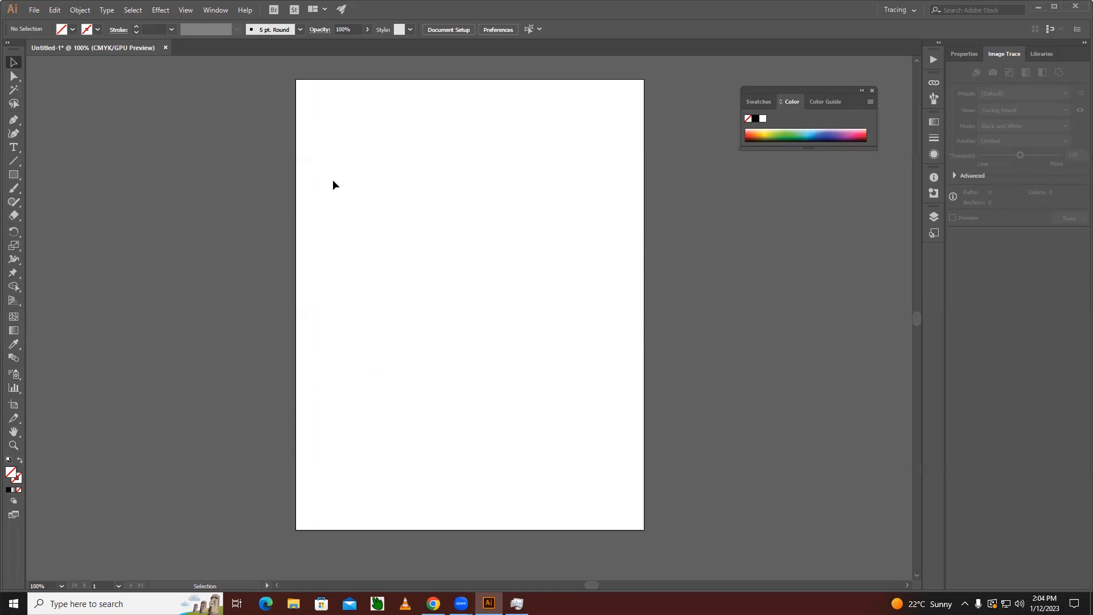
Select the invisible rectangle and give it a solid black stroke without a fill
key(a)
key(v)
key(ctrl+a)
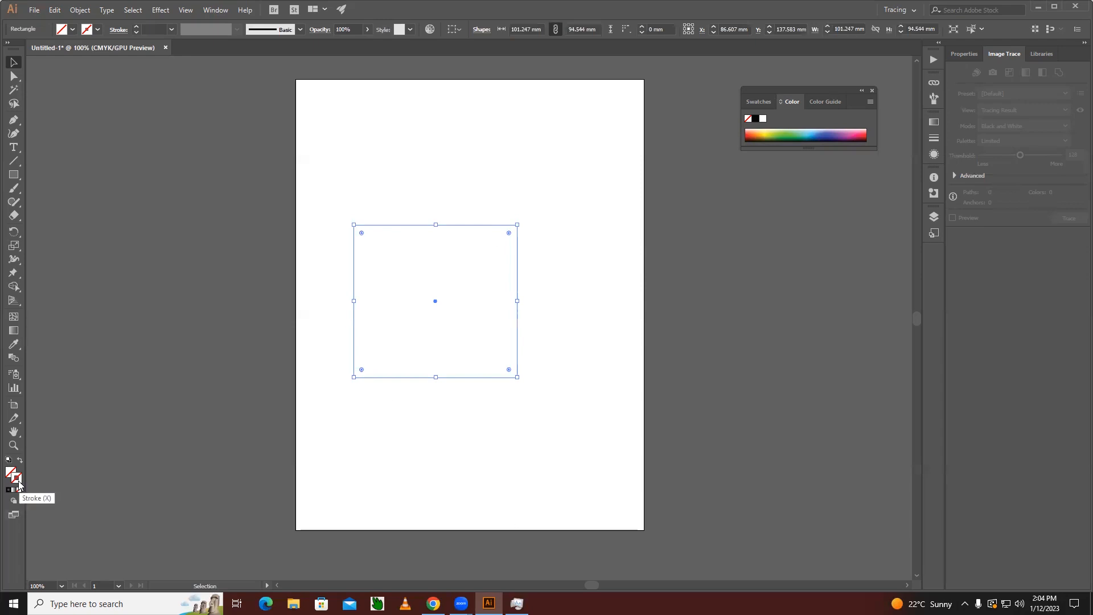
click(18, 483)
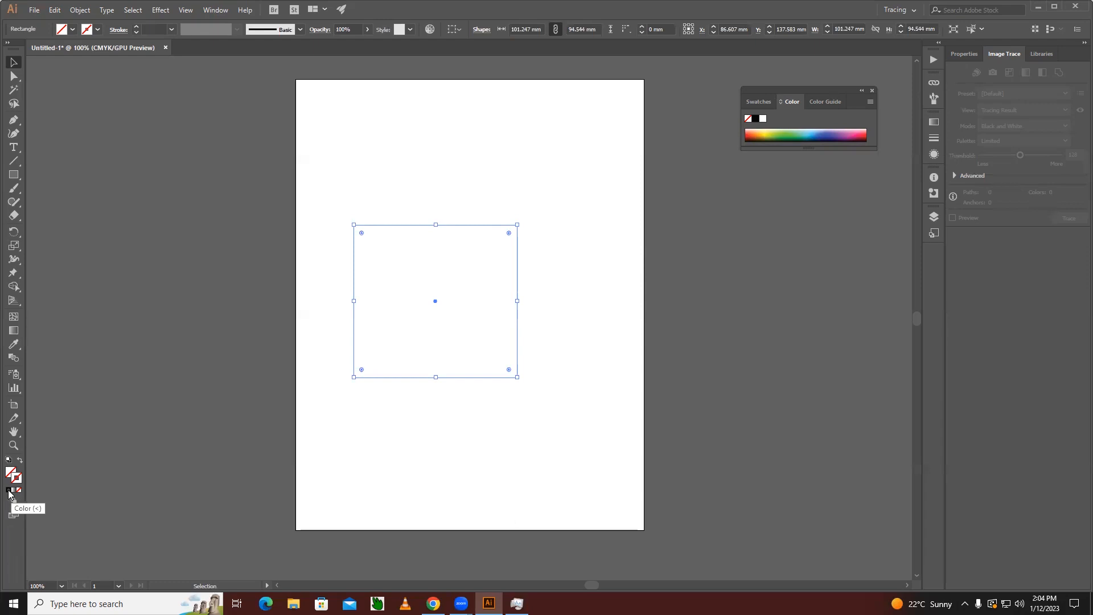
click(8, 491)
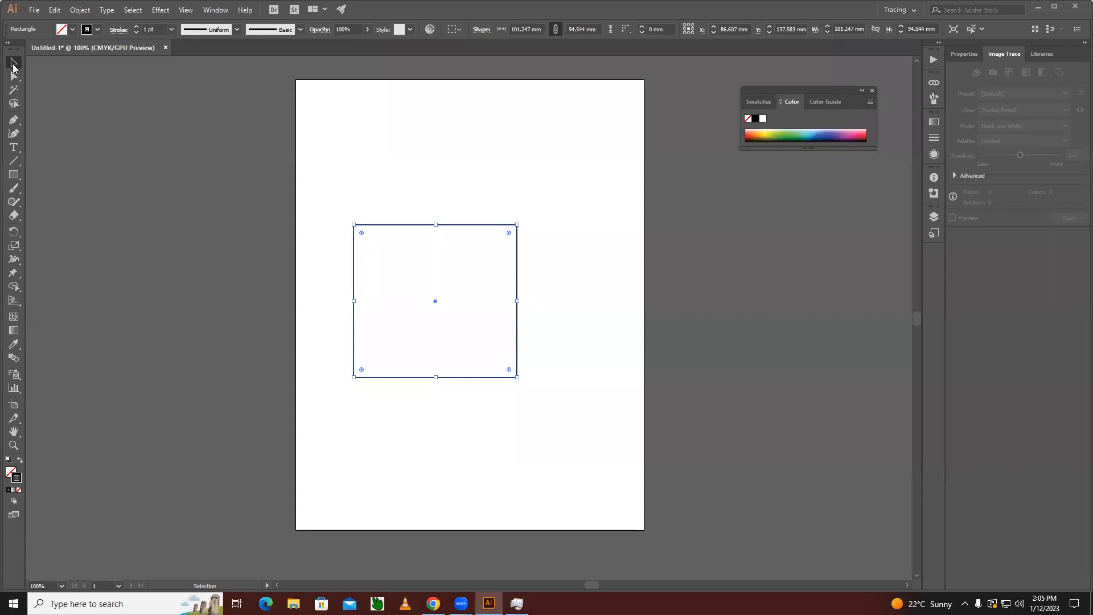
click(246, 170)
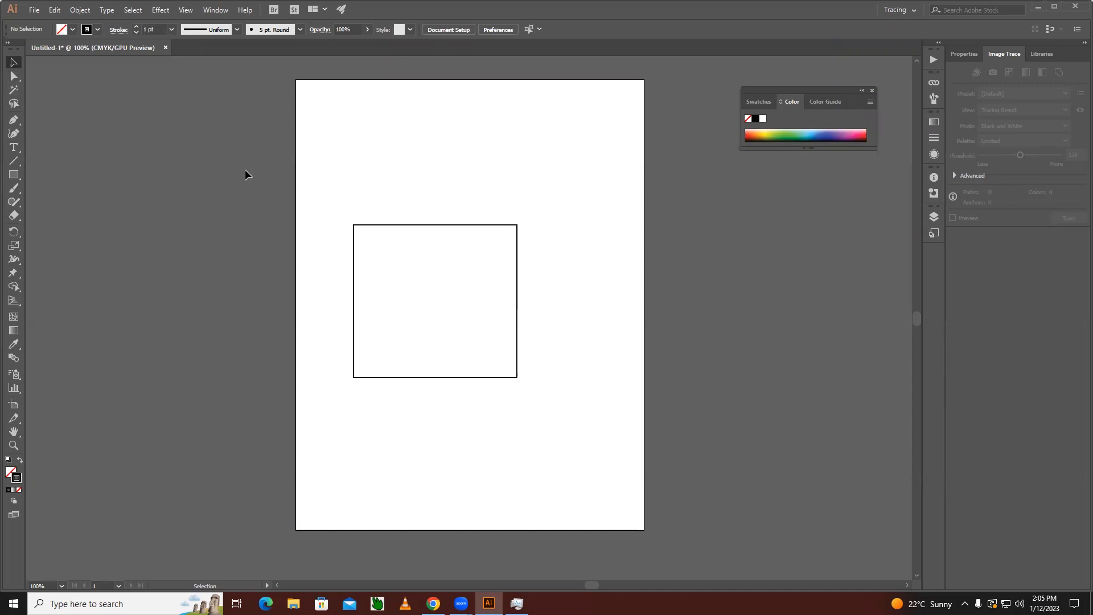
Stretch the rectangle's right side to a width of about 159 mm and move the shape up on the artboard
click(518, 303)
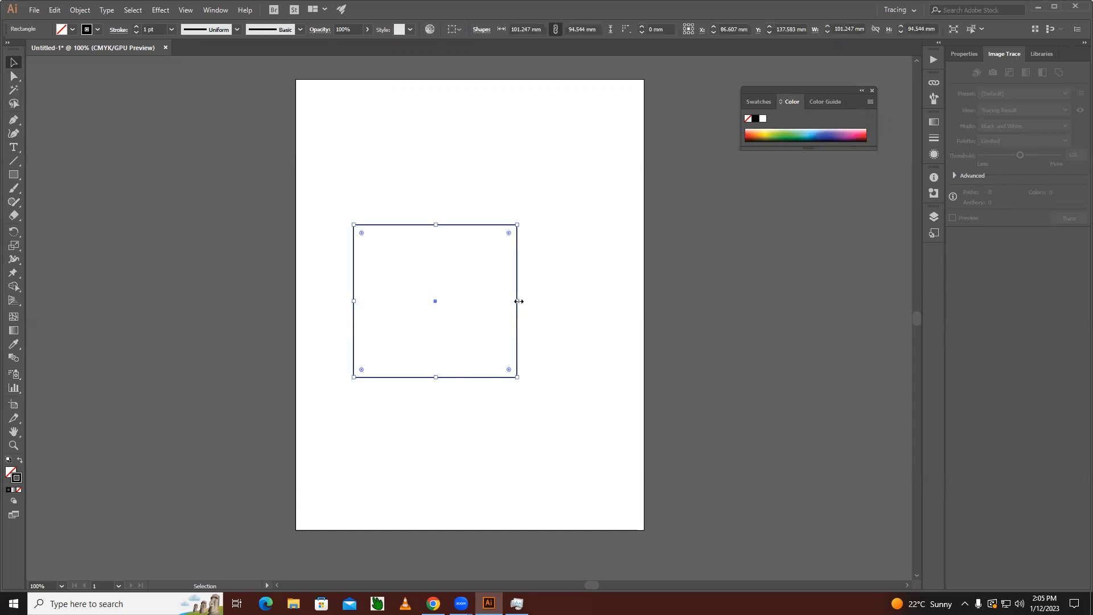
drag(519, 302, 609, 301)
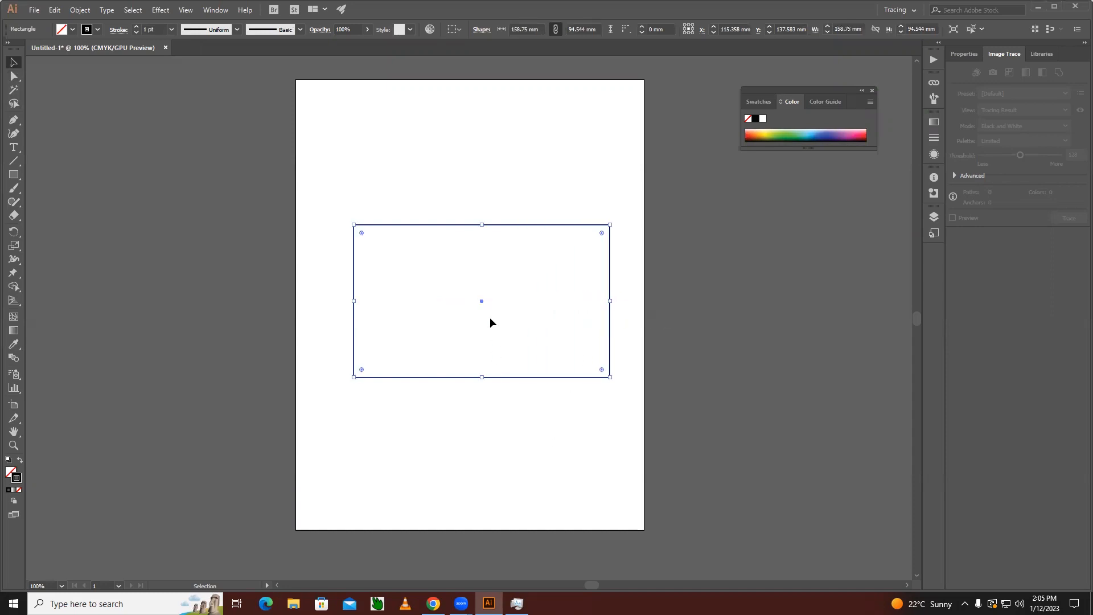
drag(484, 302, 468, 258)
click(486, 459)
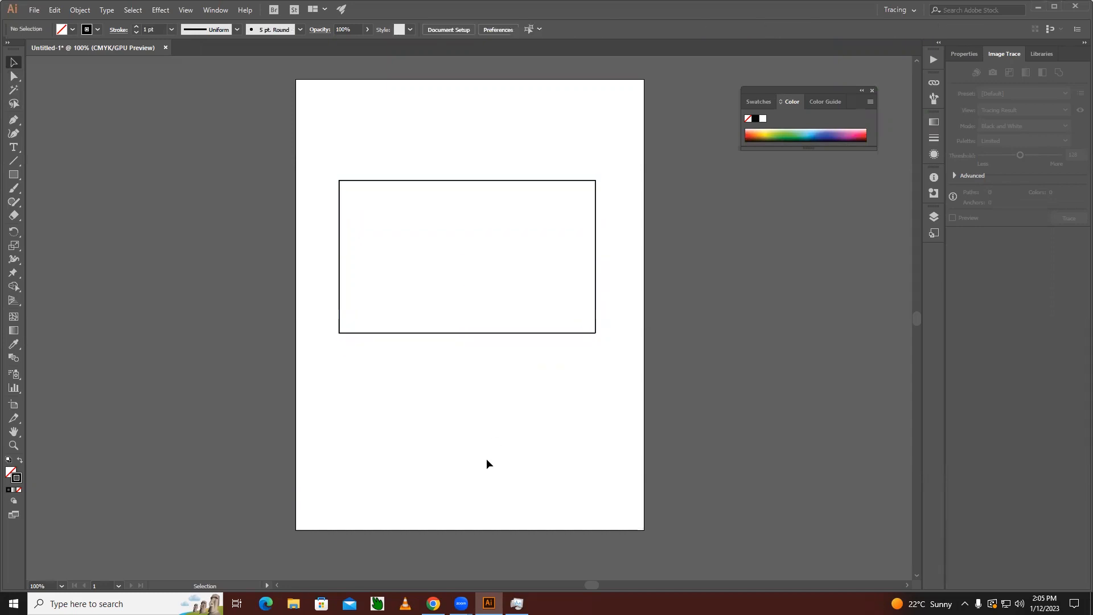
Draw a narrow leg about 7 by 63 mm below the rectangle's lower-left corner and duplicate it about 21 mm to the right
click(10, 178)
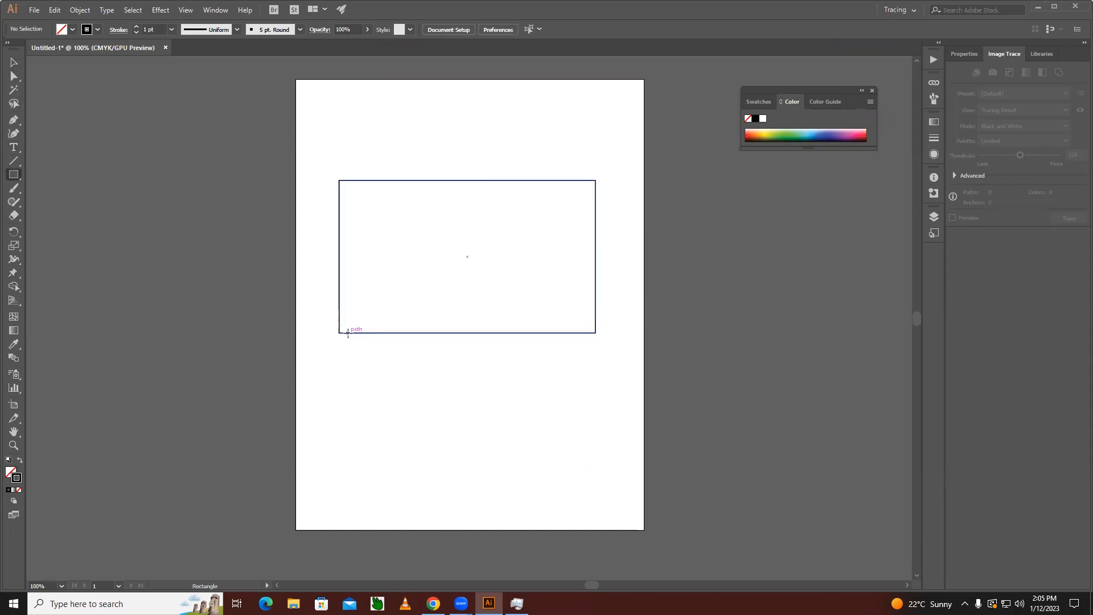
drag(350, 333, 362, 435)
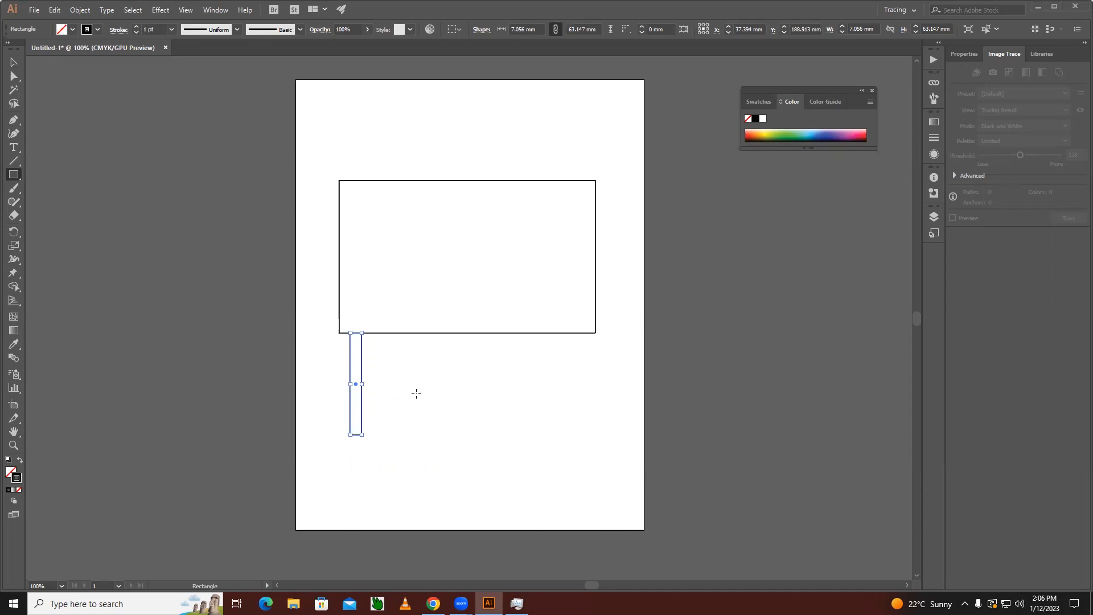
key(v)
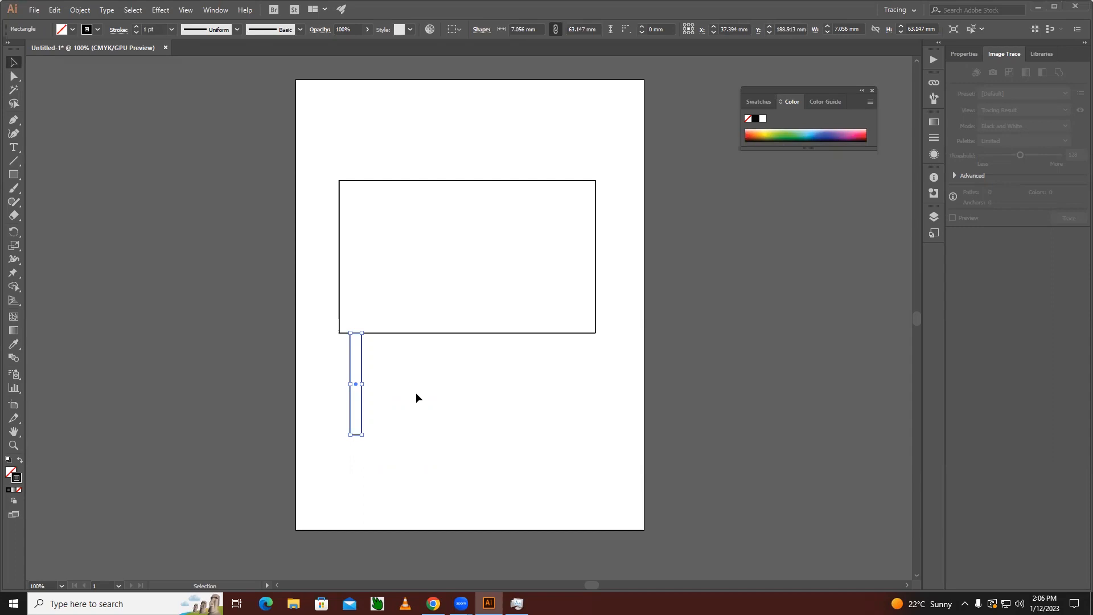
key(a)
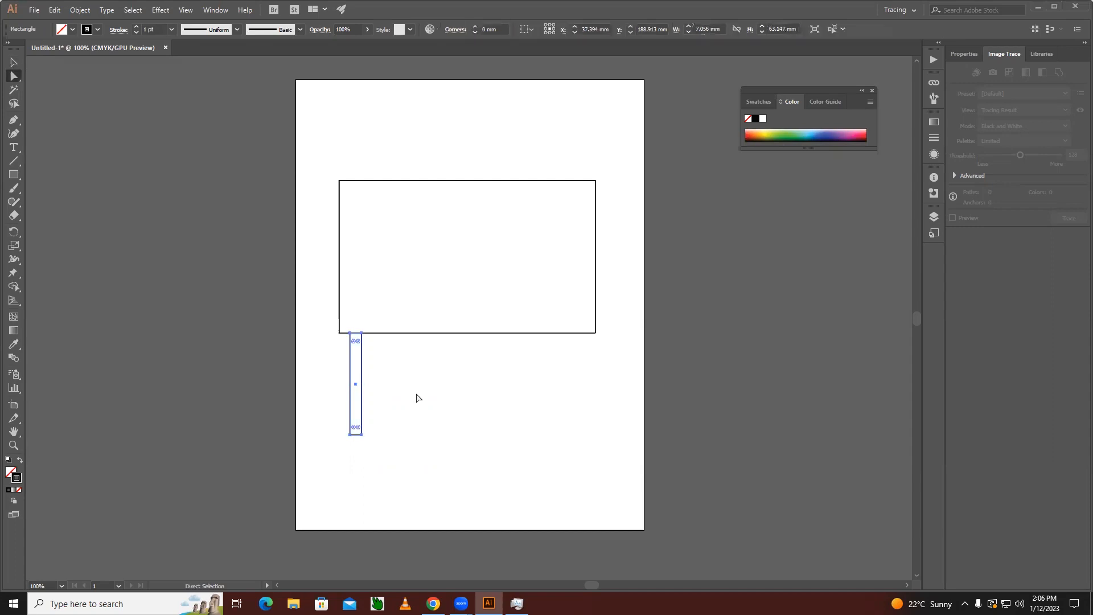
key(v)
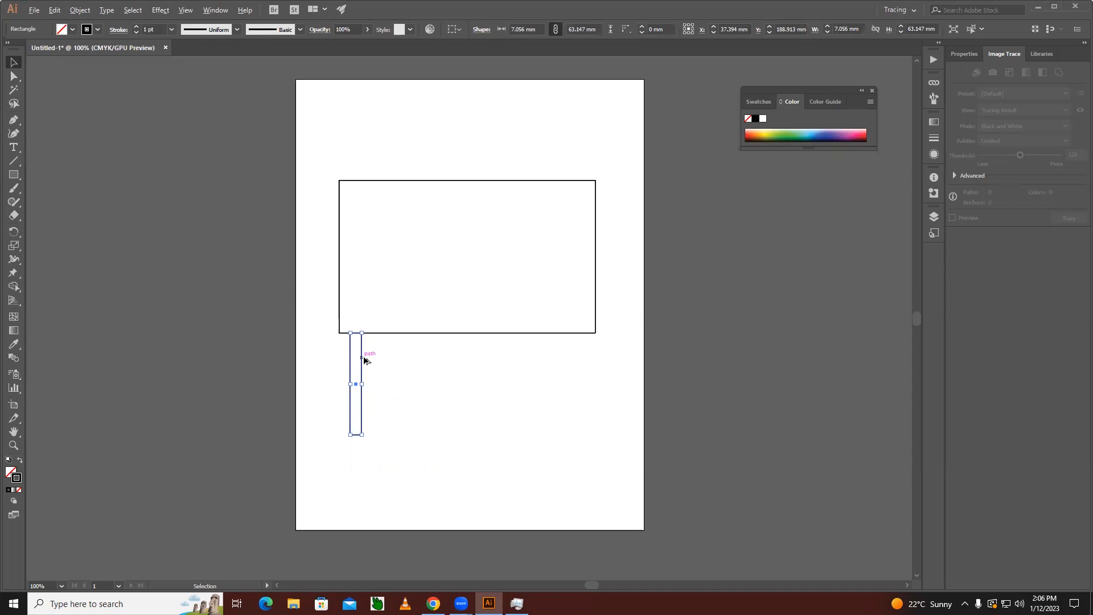
drag(360, 359, 397, 364)
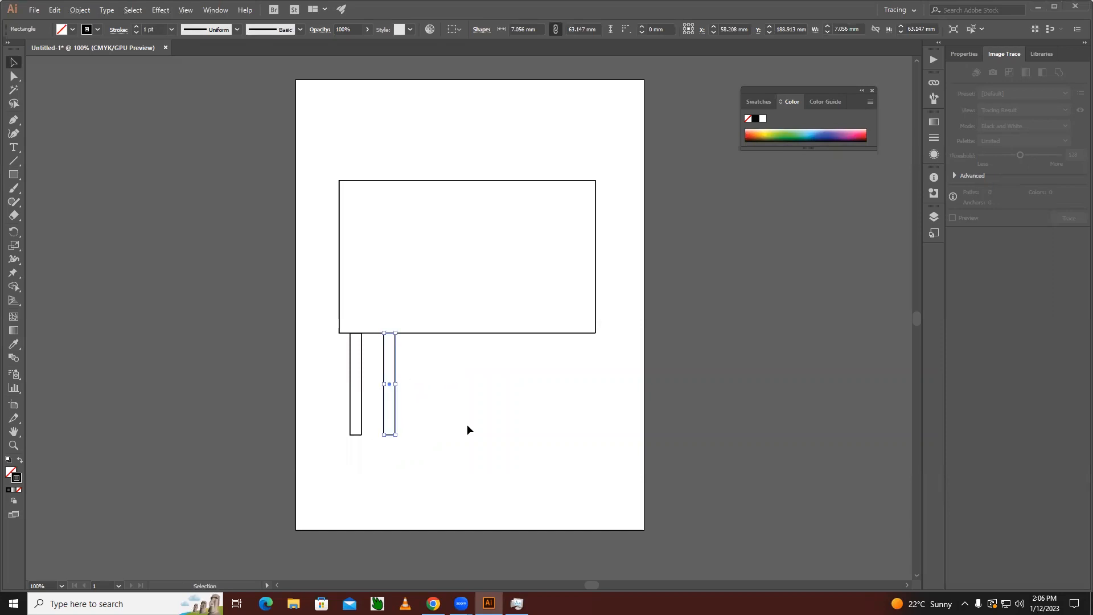
click(467, 425)
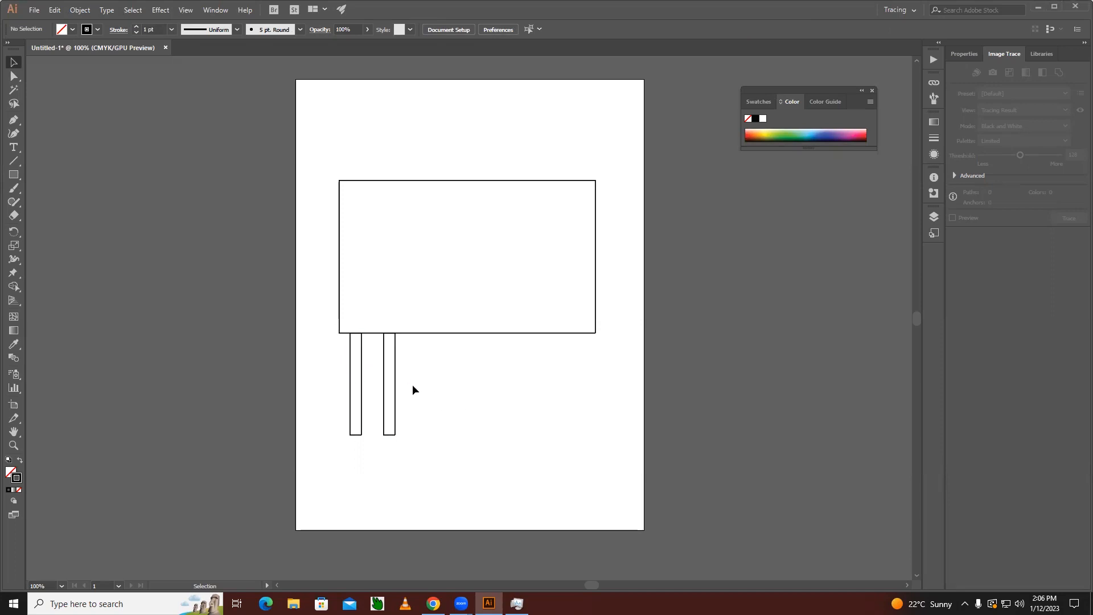
Select both narrow legs and copy the pair horizontally to below the large rectangle's lower-right corner
drag(443, 405, 346, 369)
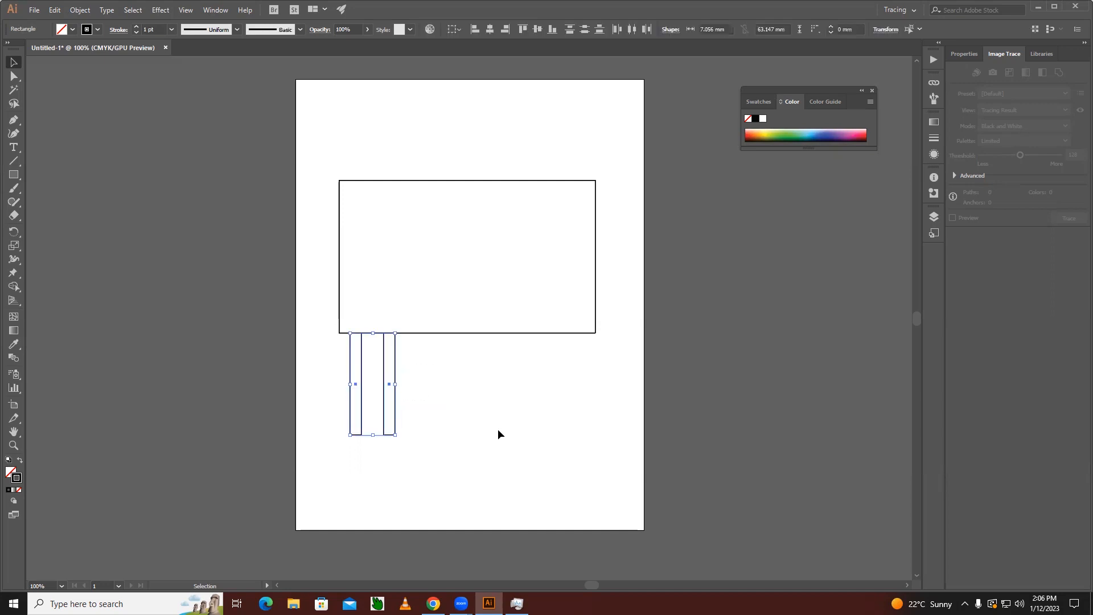
click(451, 415)
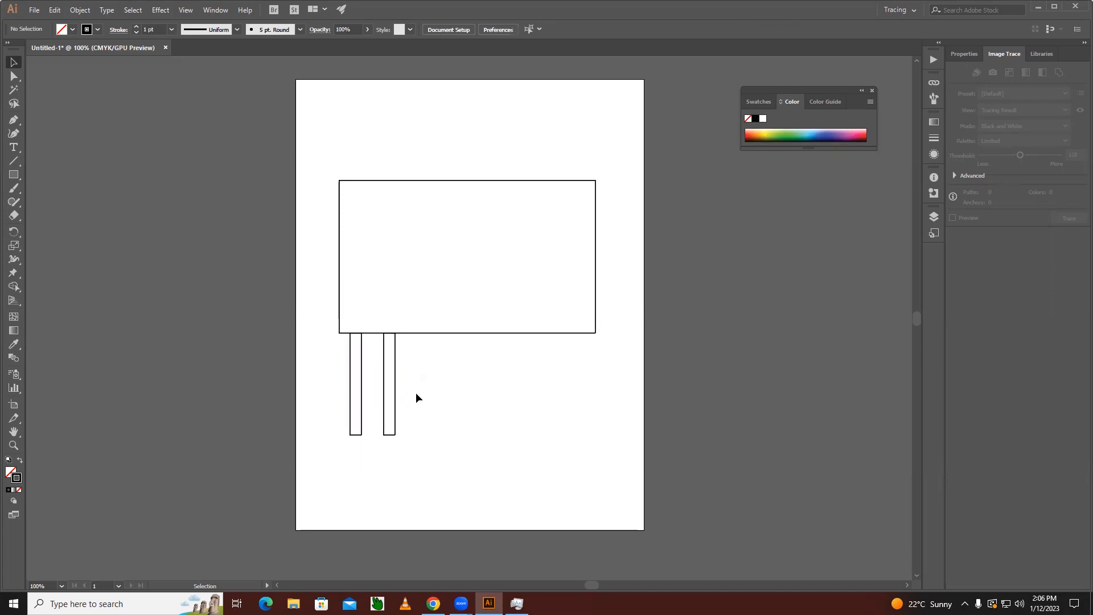
click(396, 386)
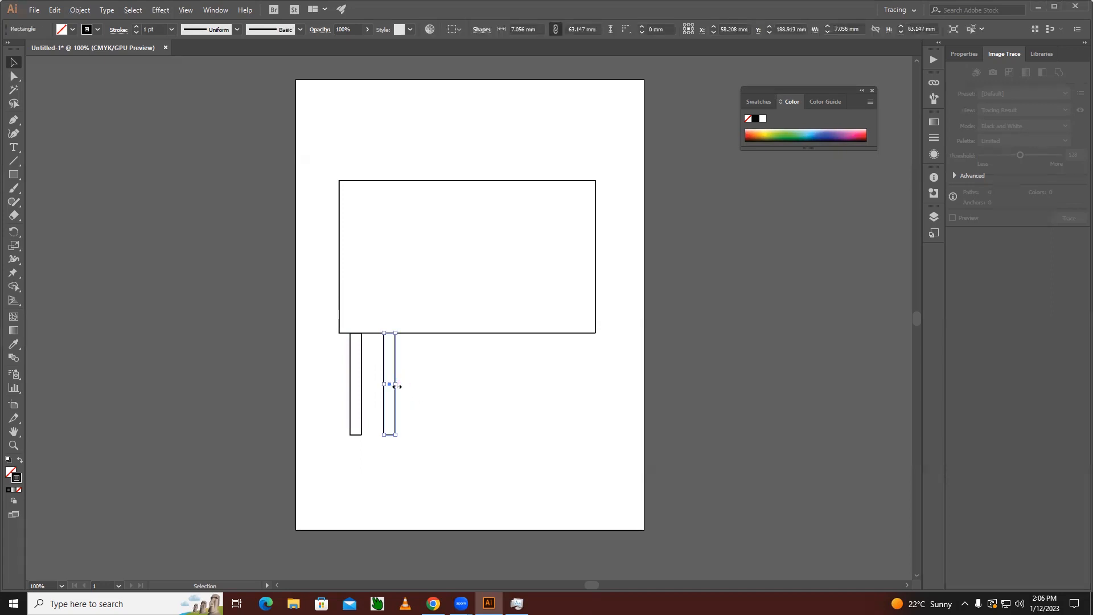
shift+click(361, 383)
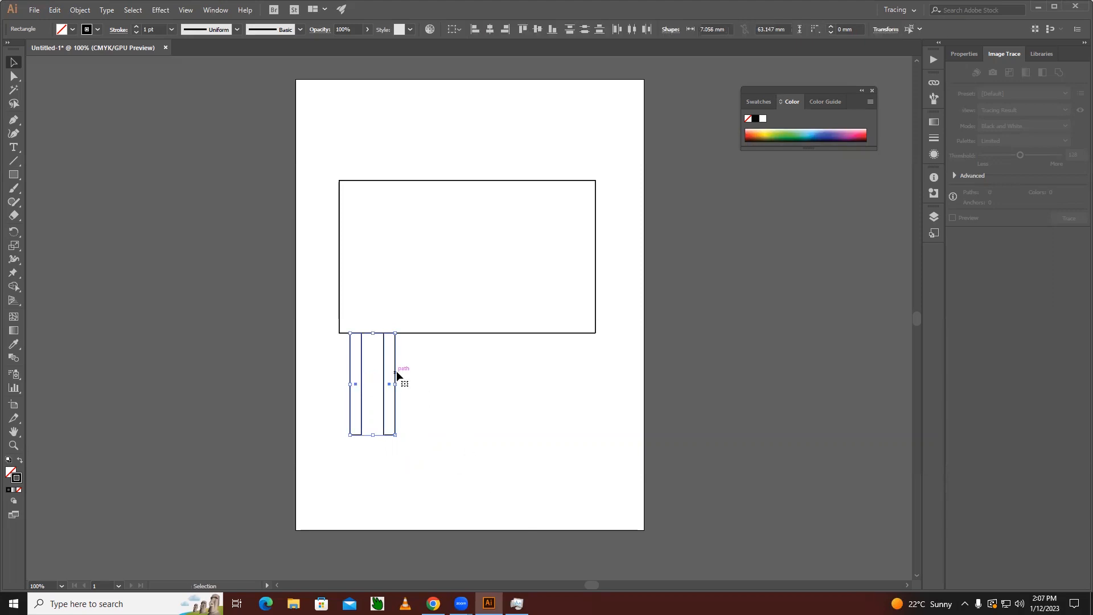
drag(397, 374, 459, 385)
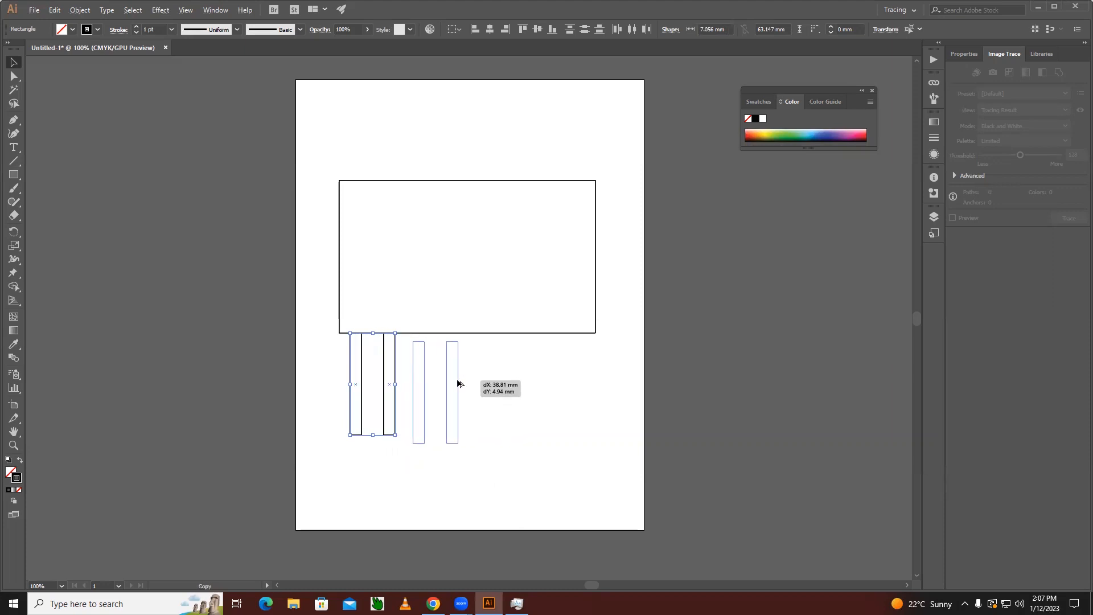
drag(459, 384, 583, 391)
key(shift)
click(504, 472)
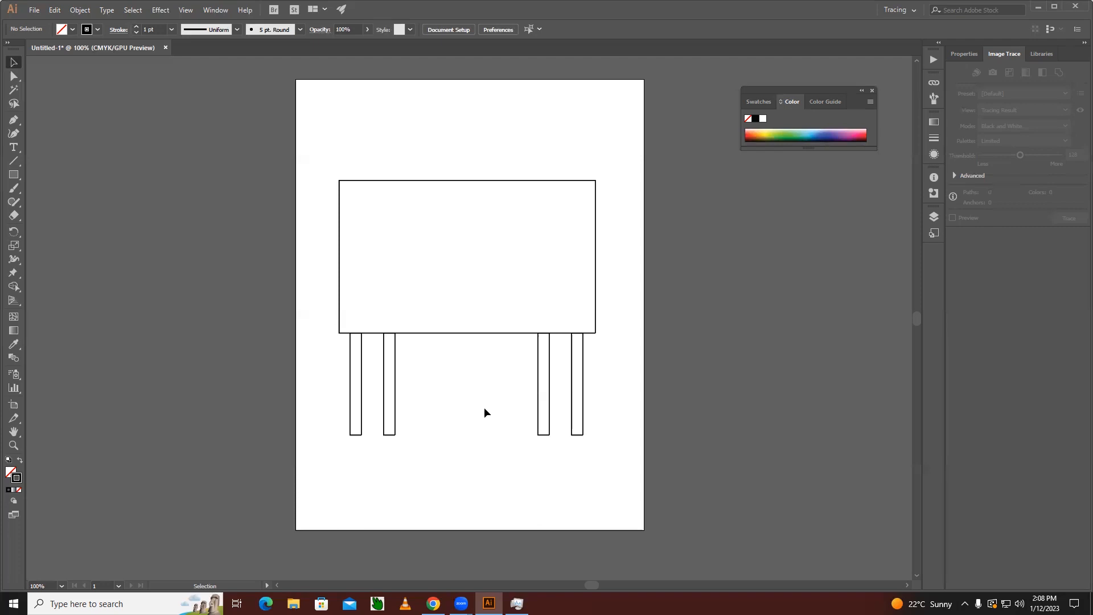
Delete the four narrow legs and move the large rectangle straight down toward the middle of the artboard
drag(315, 155, 303, 323)
drag(332, 390, 594, 411)
key(Delete)
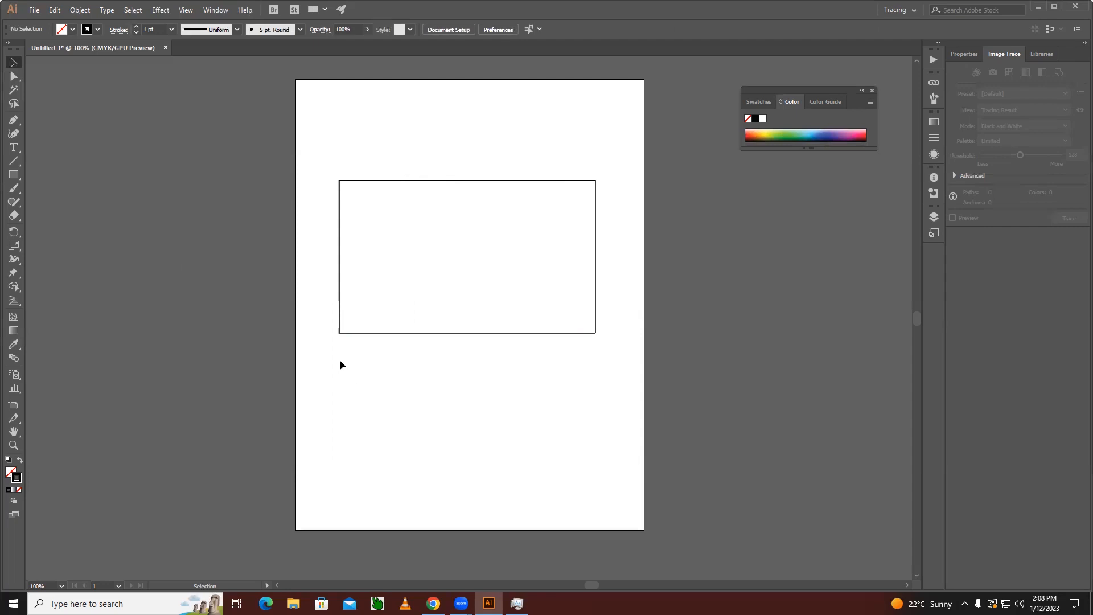
drag(431, 332, 430, 367)
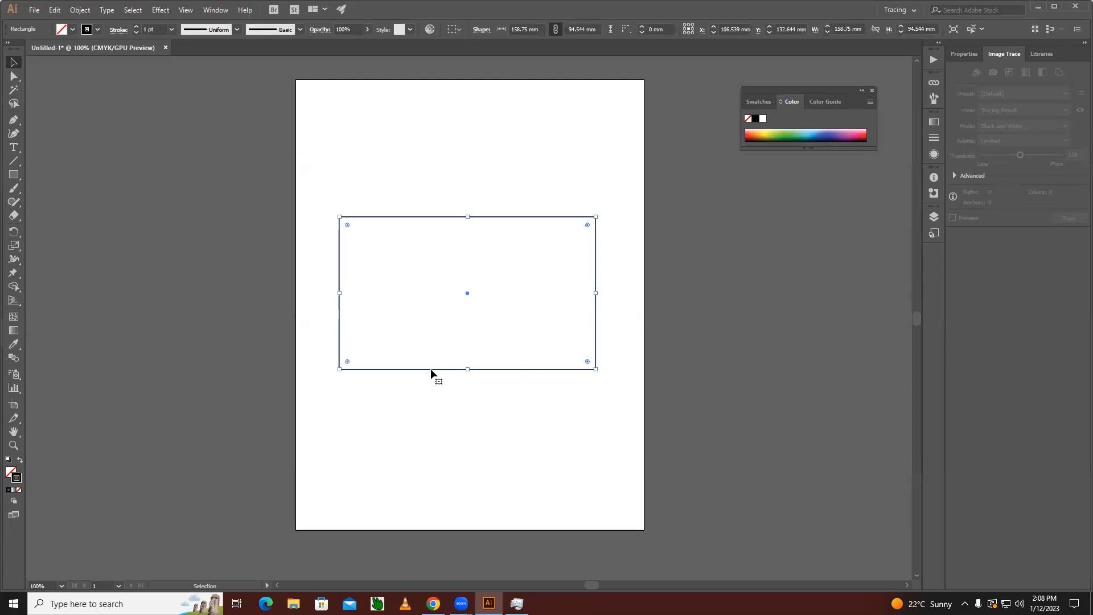
click(435, 416)
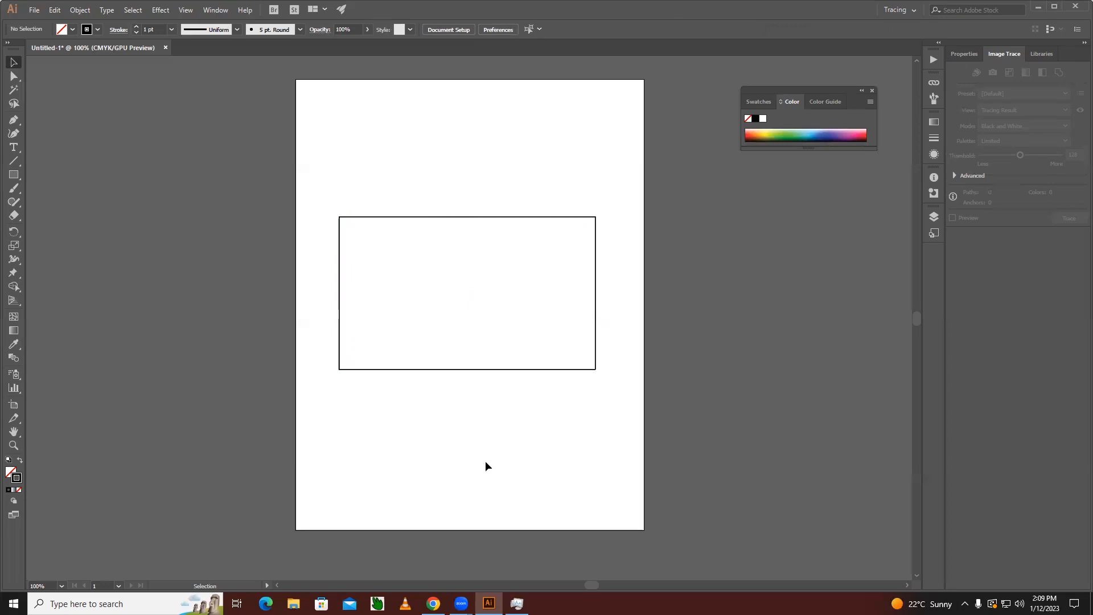
Try moving the rectangle's two top corners inward freehand to form a trapezoid, and undo both moves
key(a)
click(340, 217)
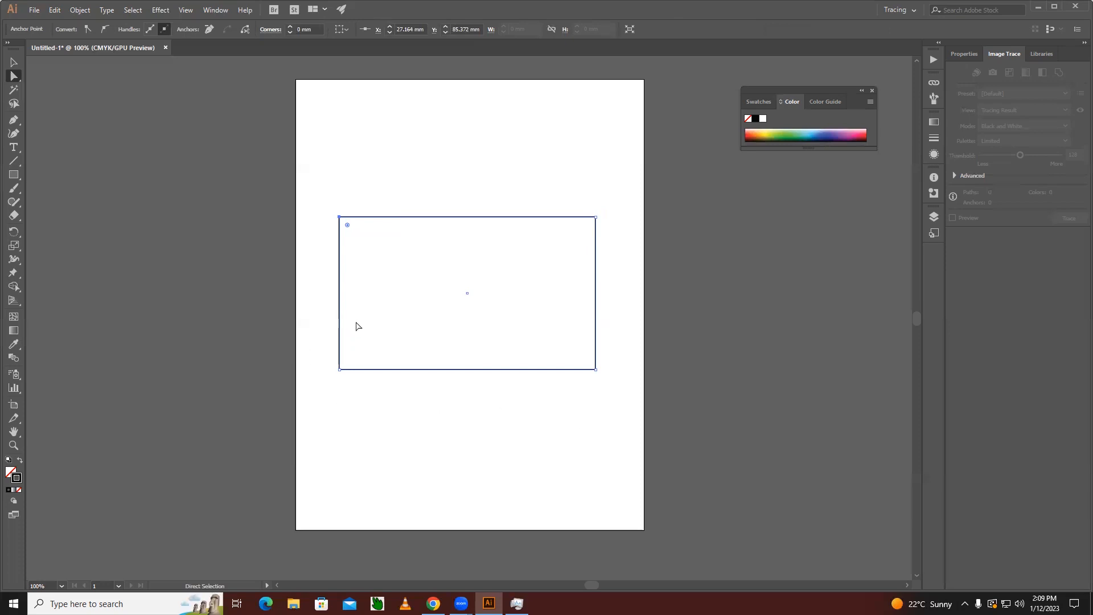
drag(340, 217, 401, 216)
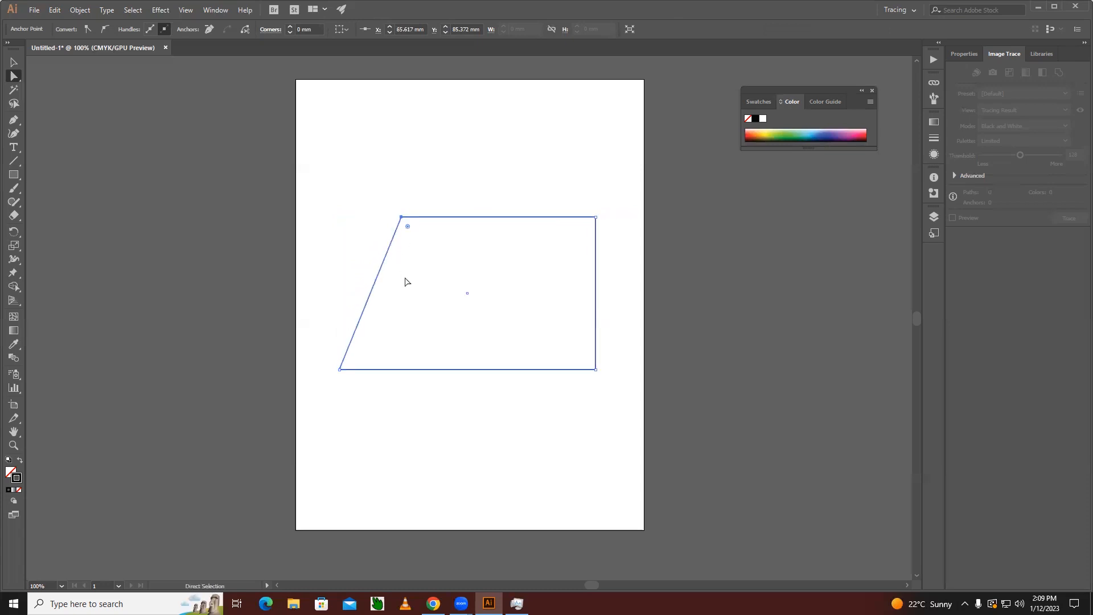
click(593, 217)
drag(594, 218, 533, 216)
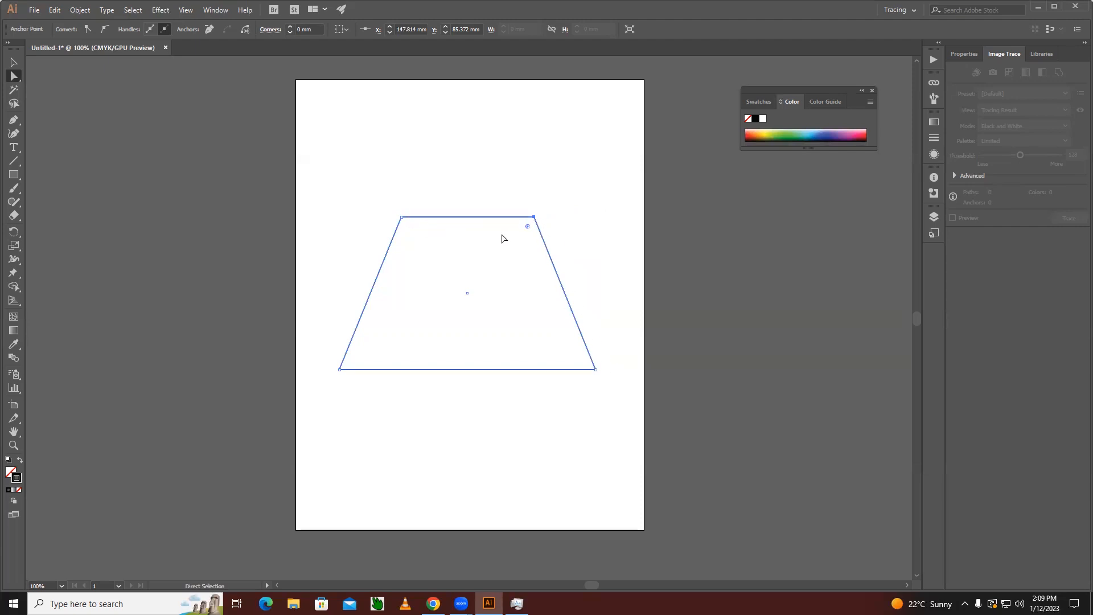
key(ctrl+z)
key(ctrl+z)
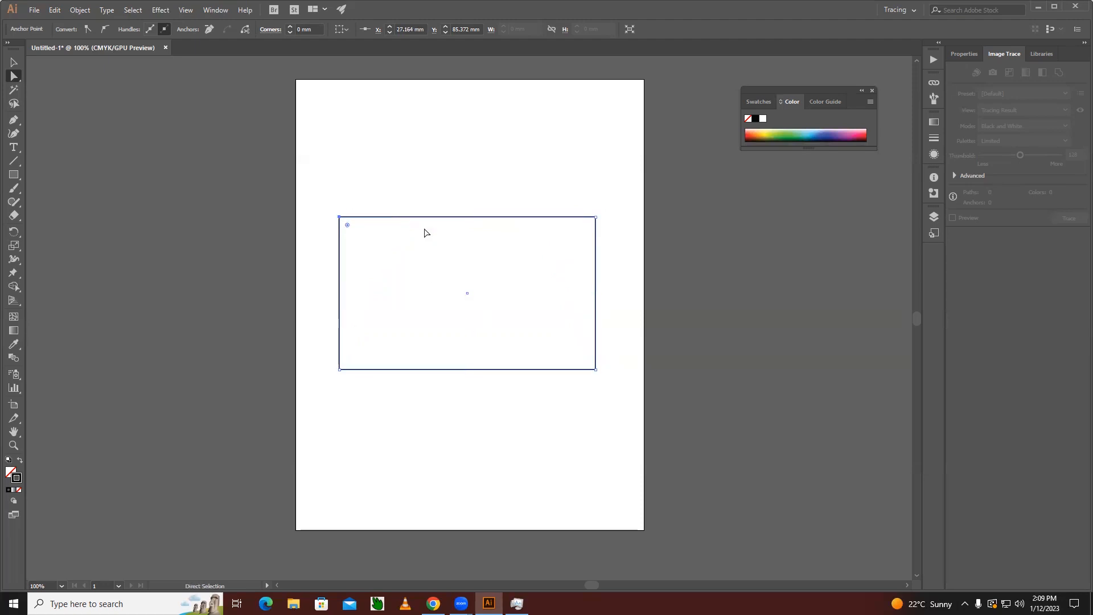
Nudge the rectangle's top-left anchor point about 28 mm to the right in eight equal large increments
key(shift)
key(shift+Right)
key(shift+Right)
key(shift+Right)
key(shift+Right)
key(shift+Right)
key(shift+Right)
key(shift+Right)
key(shift+Right)
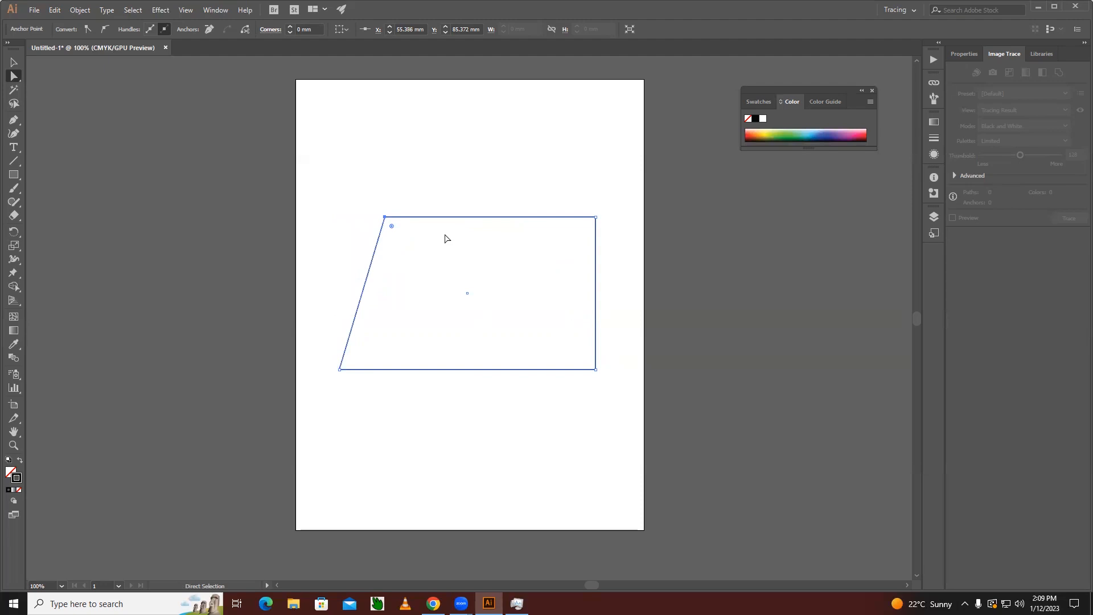
Nudge the top-right anchor point about 28 mm to the left in eight equal large increments, forming a symmetrical trapezoid
click(595, 217)
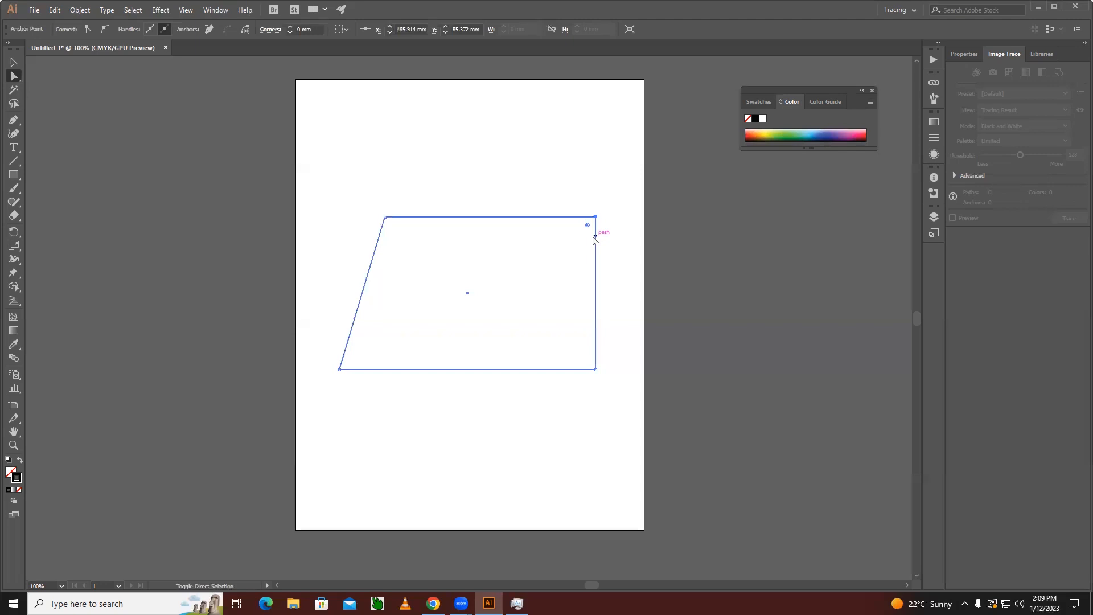
key(shift+Left)
key(shift+Left)
key(shift+Left)
key(shift+Left)
key(shift+Left)
key(shift+Left)
key(shift+Left)
key(shift+Left)
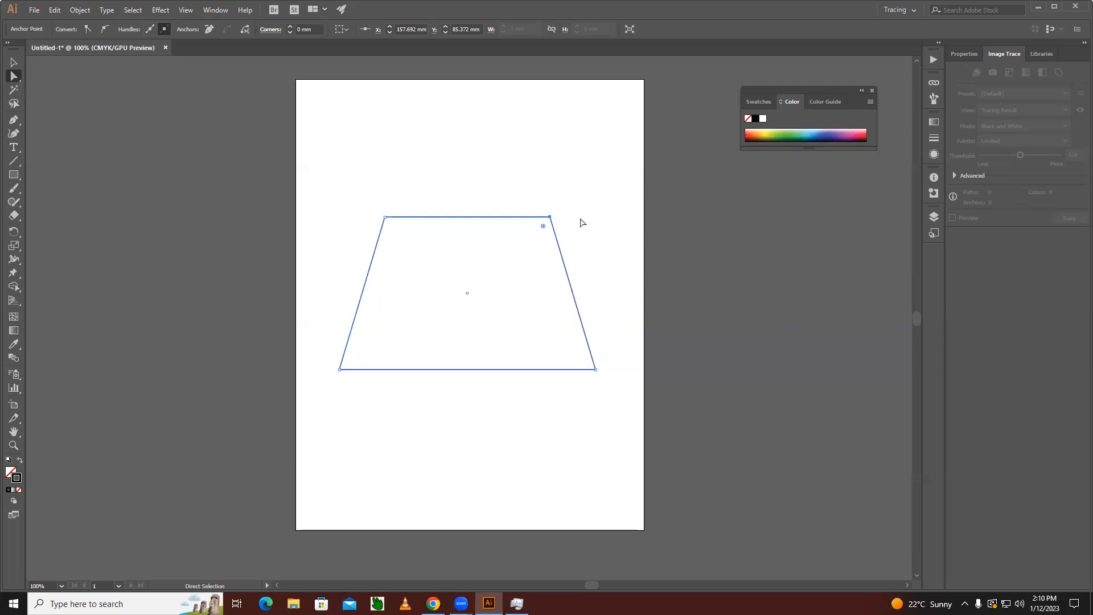
Nudge both top anchor points of the trapezoid straight down together by about 81 mm, flattening it to about 13.4 mm high
click(582, 220)
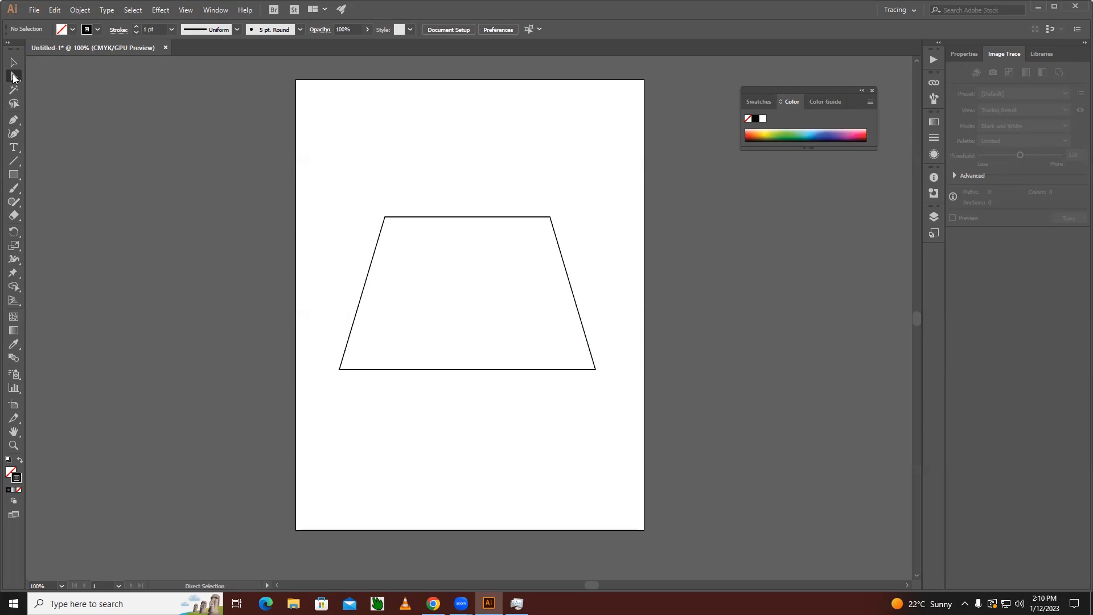
drag(357, 192, 579, 239)
click(391, 211)
click(386, 218)
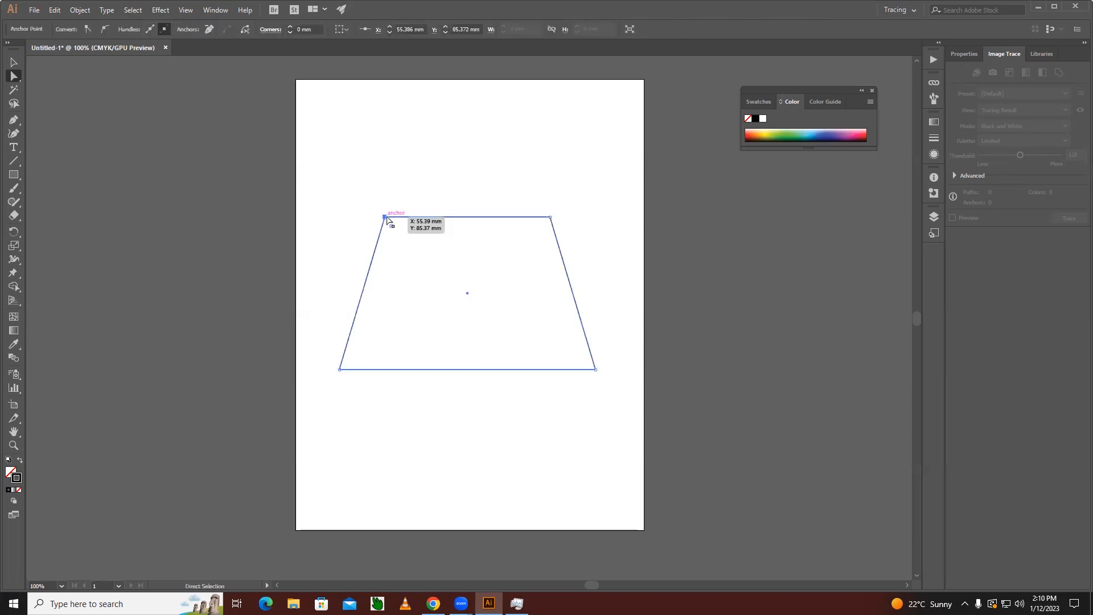
shift+click(550, 217)
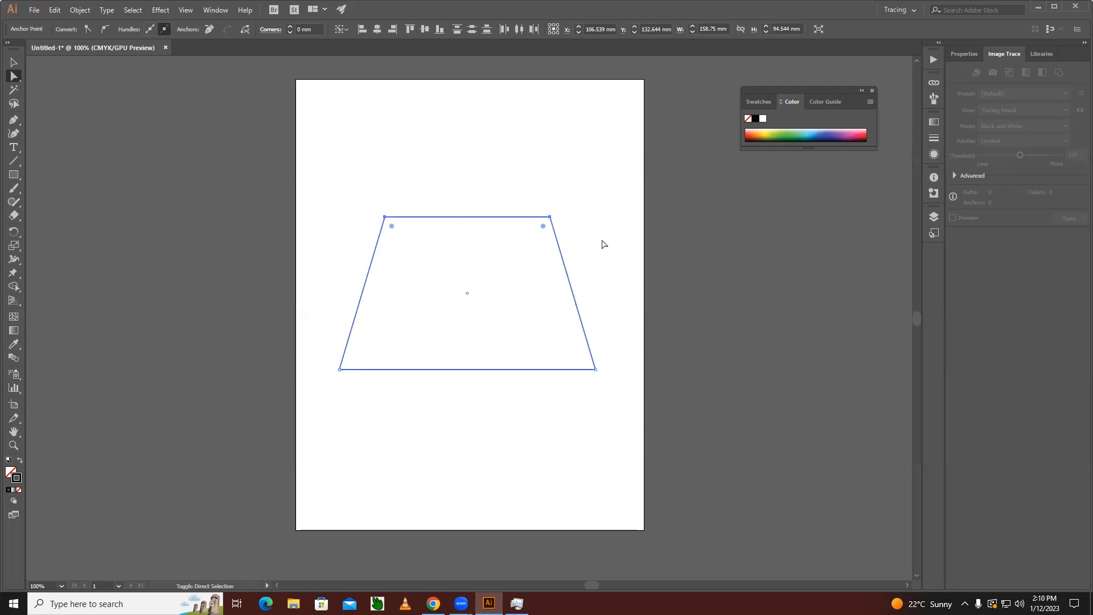
key(shift+Down)
key(shift+Down)
key(shift+Down)
key(shift+Down)
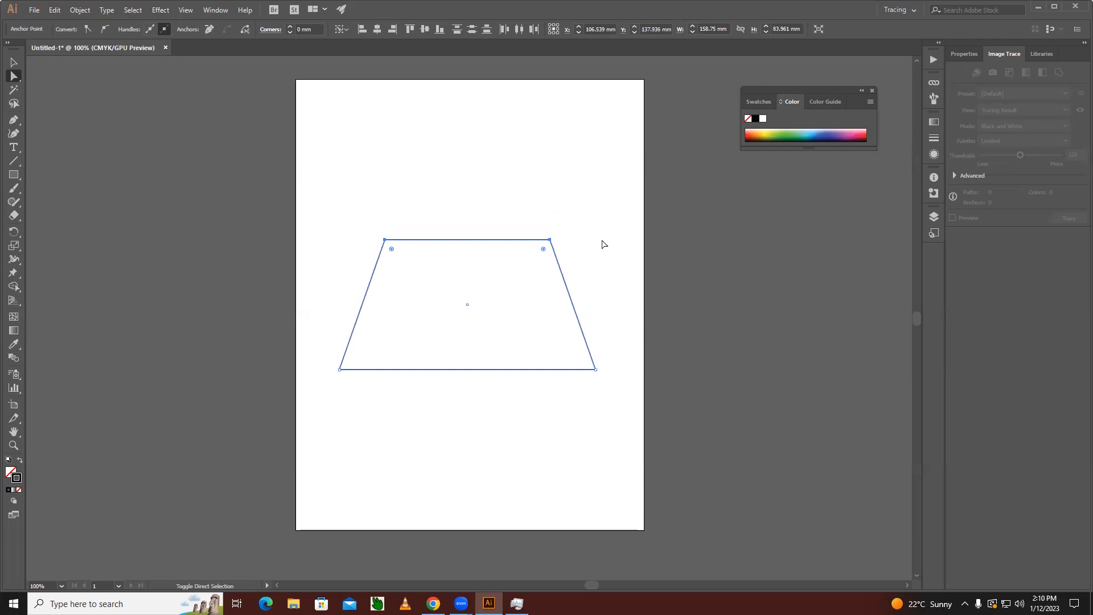
key(shift+Down)
key(shift+Down)
key(shift+Down)
key(shift+Down)
key(shift+Down)
key(shift+Down)
key(shift+Down)
key(shift+Down)
key(shift+Down)
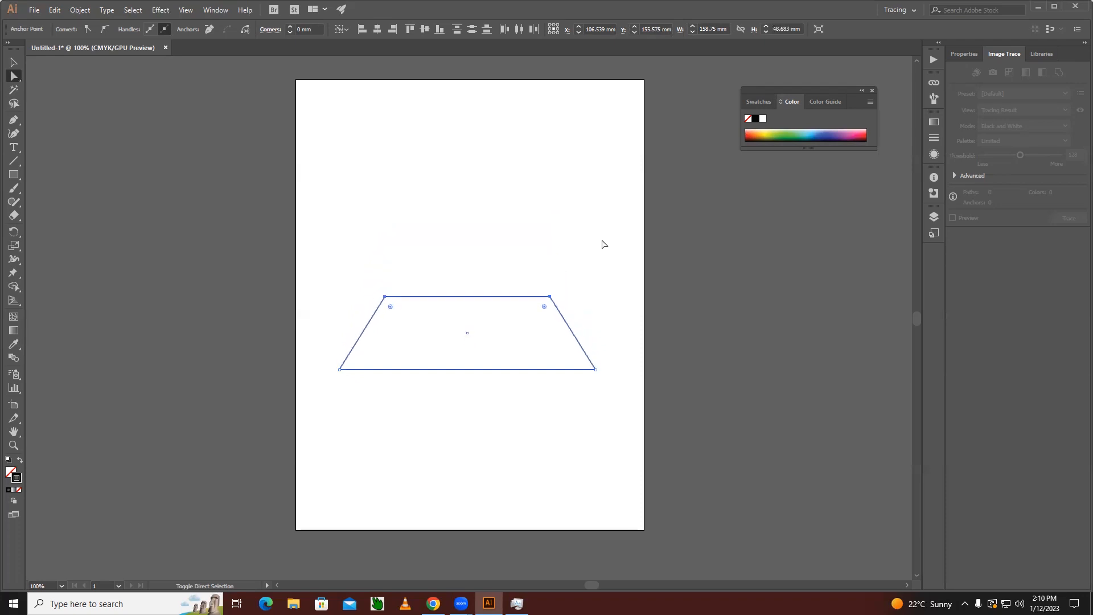
key(shift+Down)
key(shift+Down)
key(shift+Down)
key(shift+Down)
key(shift+Down)
key(shift+Down)
key(shift+Down)
key(shift+Down)
key(shift+Down)
key(shift+Down)
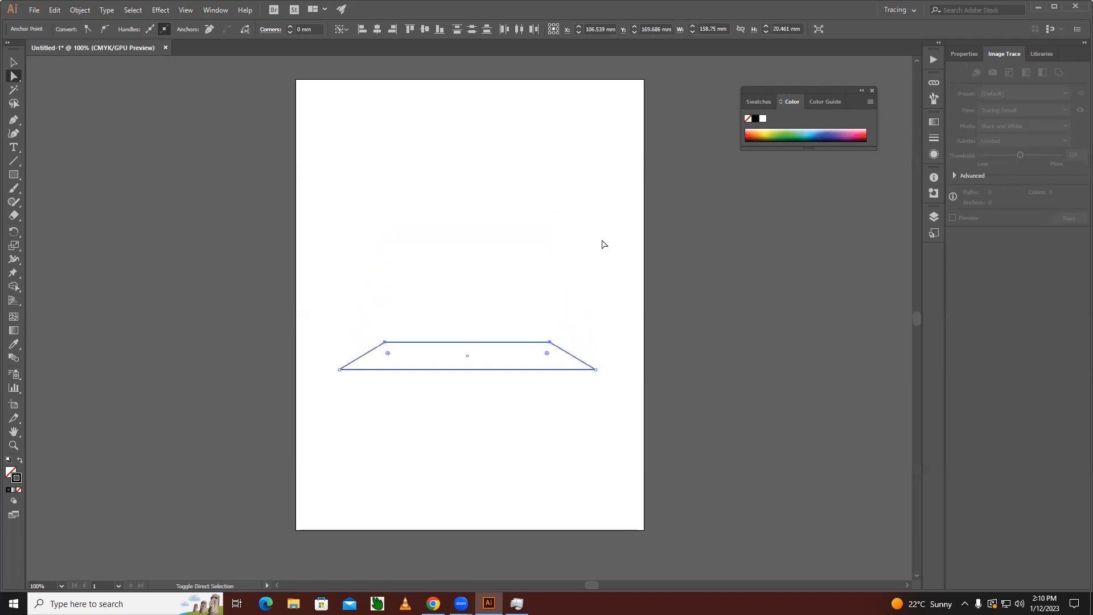
key(shift+Down)
key(shift+Up)
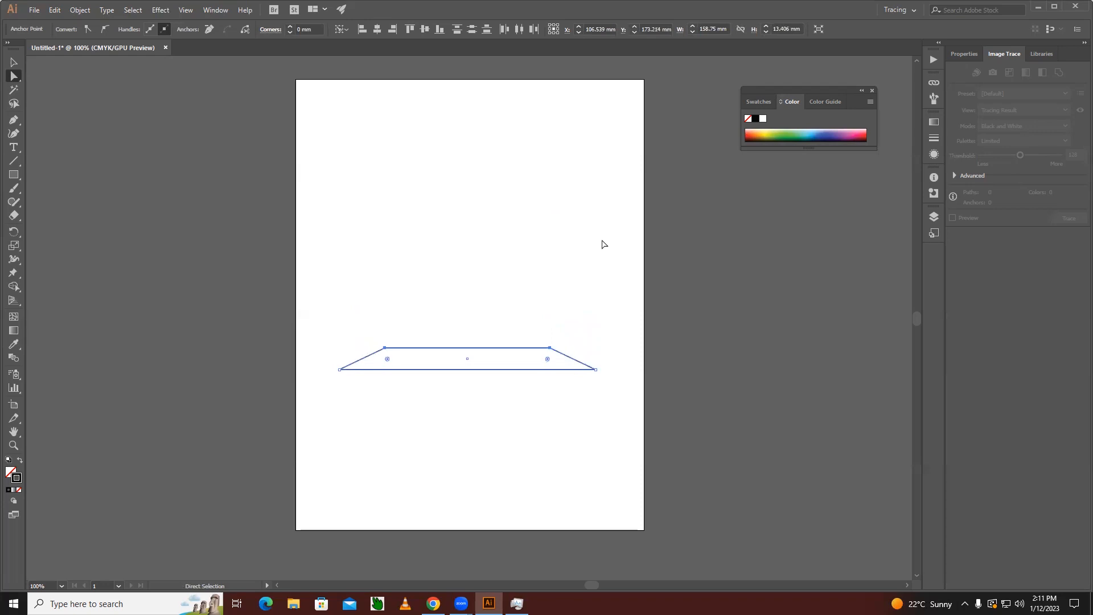
Move the flattened trapezoid up about 58 mm on the artboard
key(v)
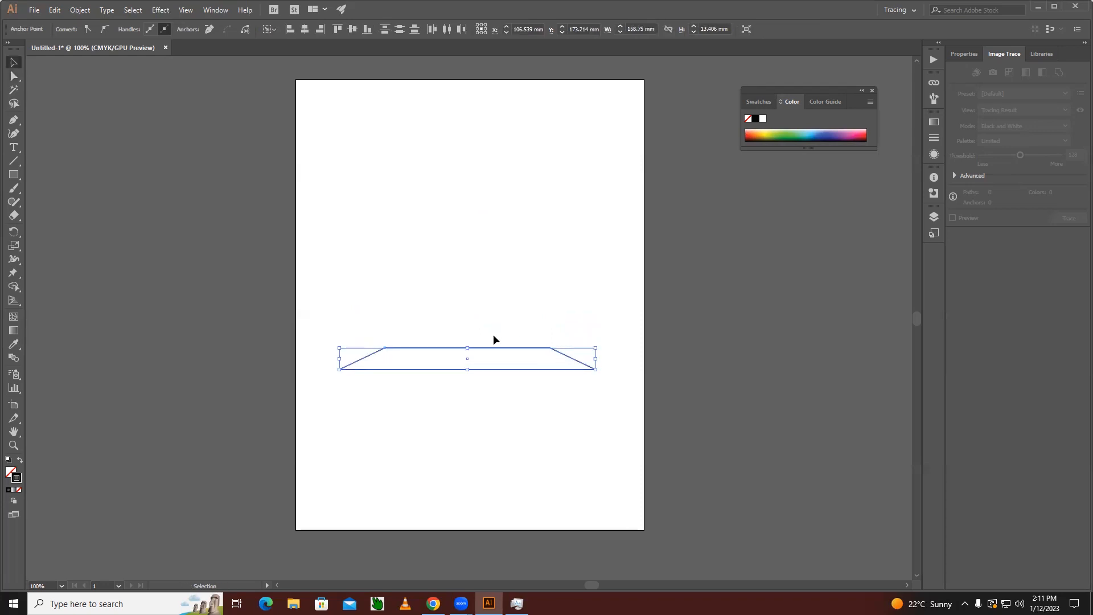
drag(481, 371, 491, 277)
click(490, 364)
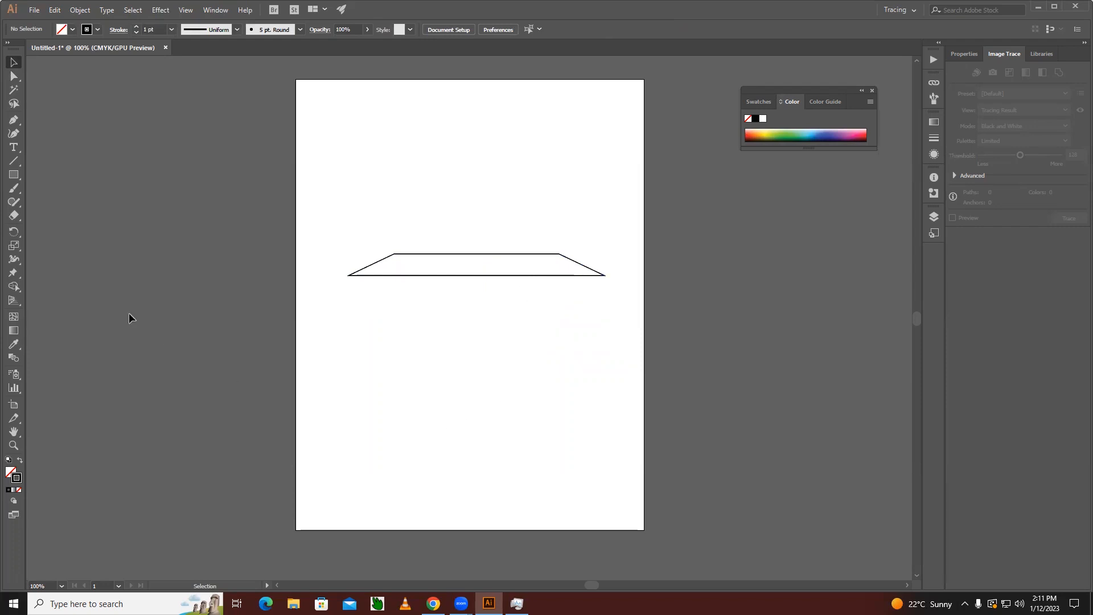
Draw a front edge about 158.75 by 7 mm under the trapezoid and a leg about 7 by 80 mm below its left end
click(14, 175)
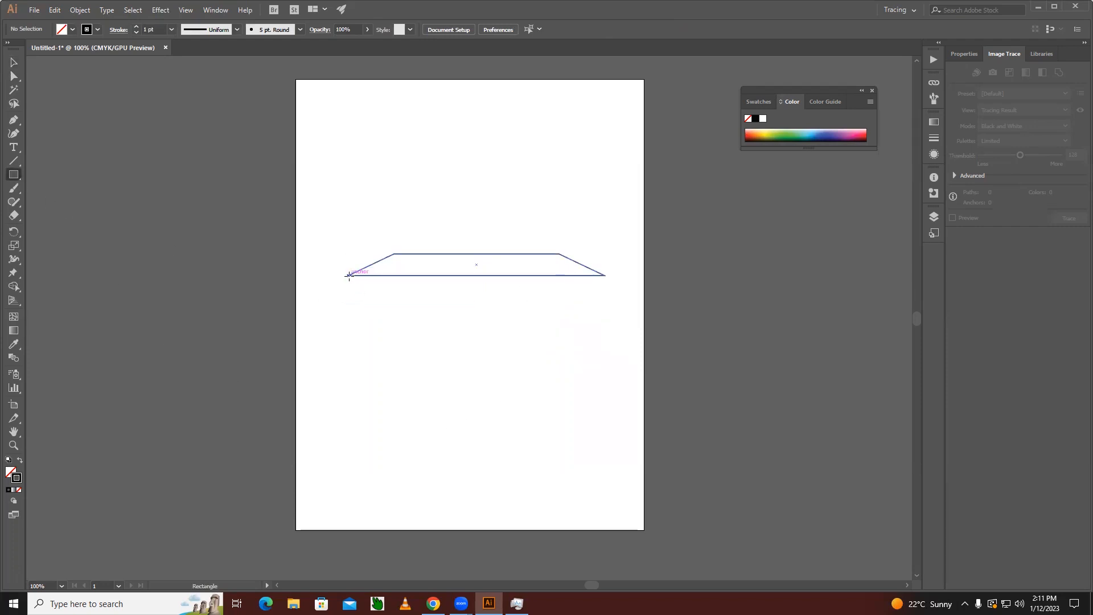
drag(349, 276, 604, 287)
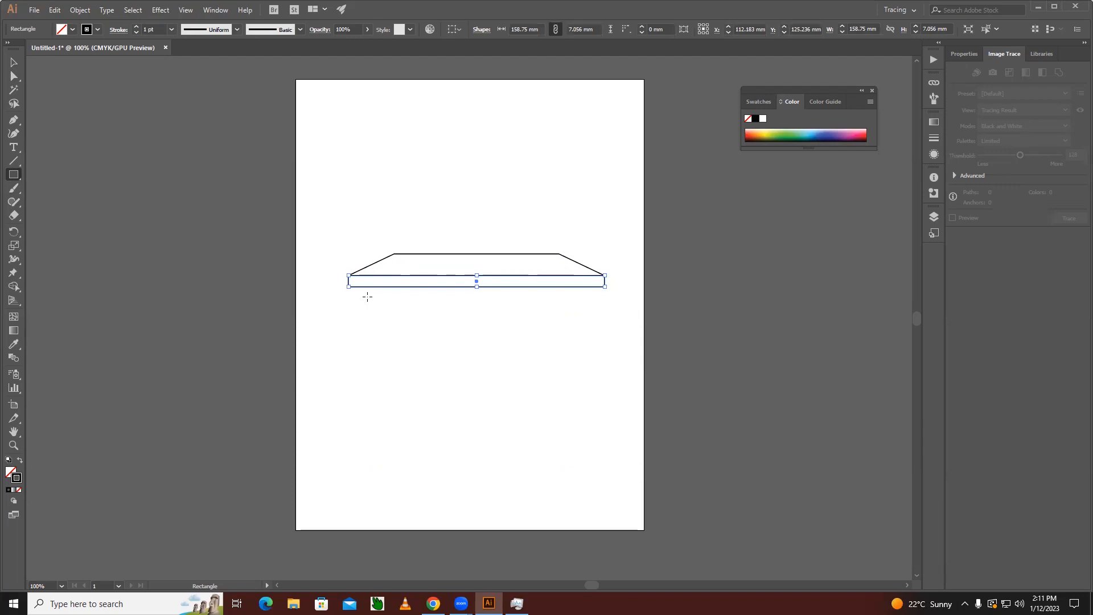
click(16, 477)
drag(357, 287, 368, 417)
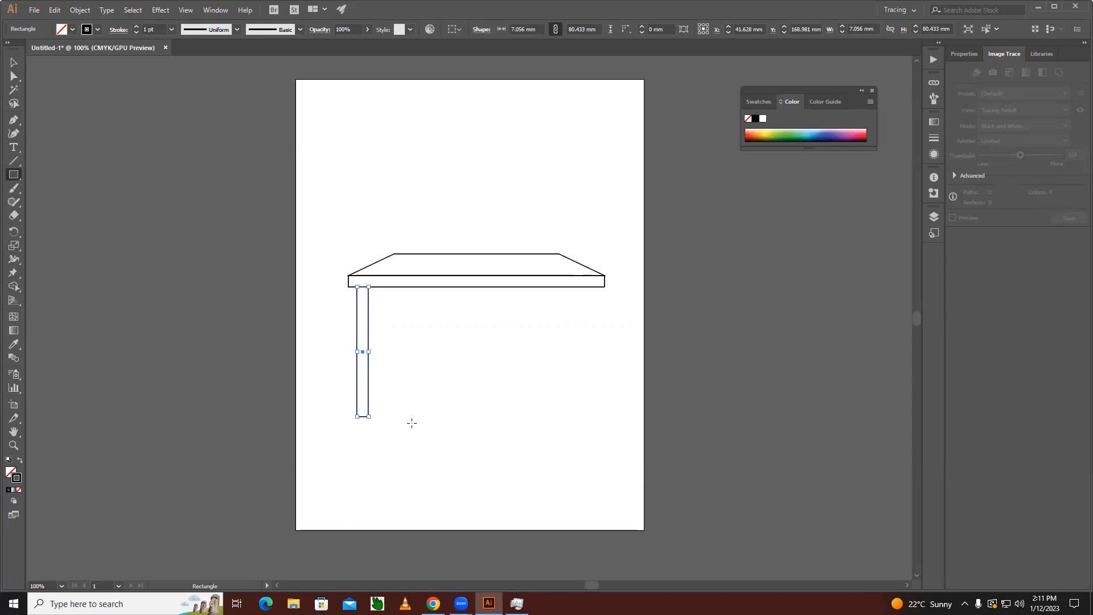
Try duplicating the leg a short distance to its right, and delete the copy
key(a)
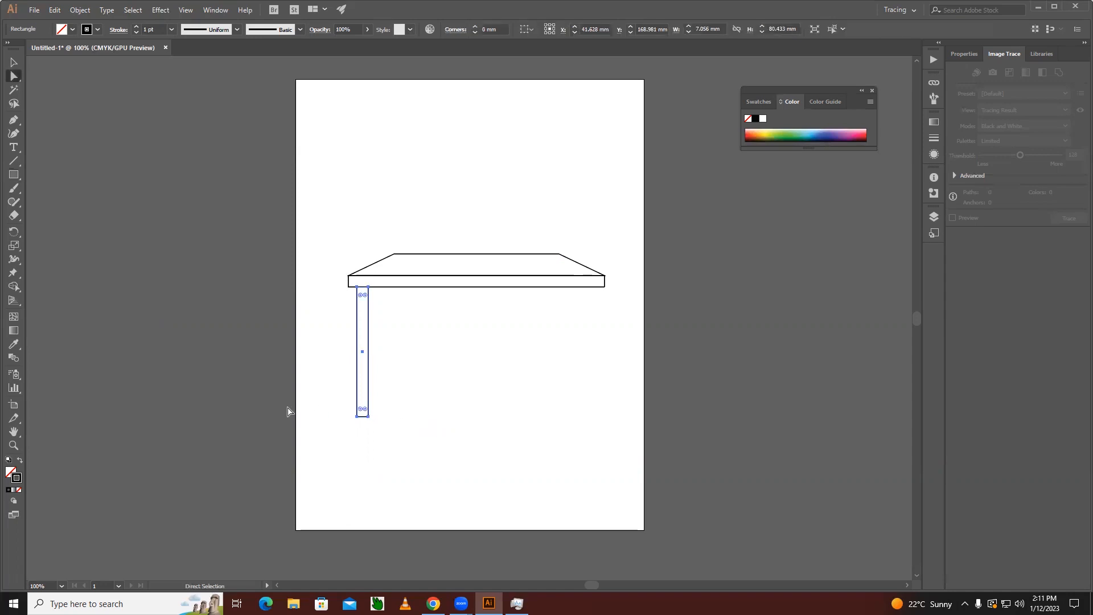
key(v)
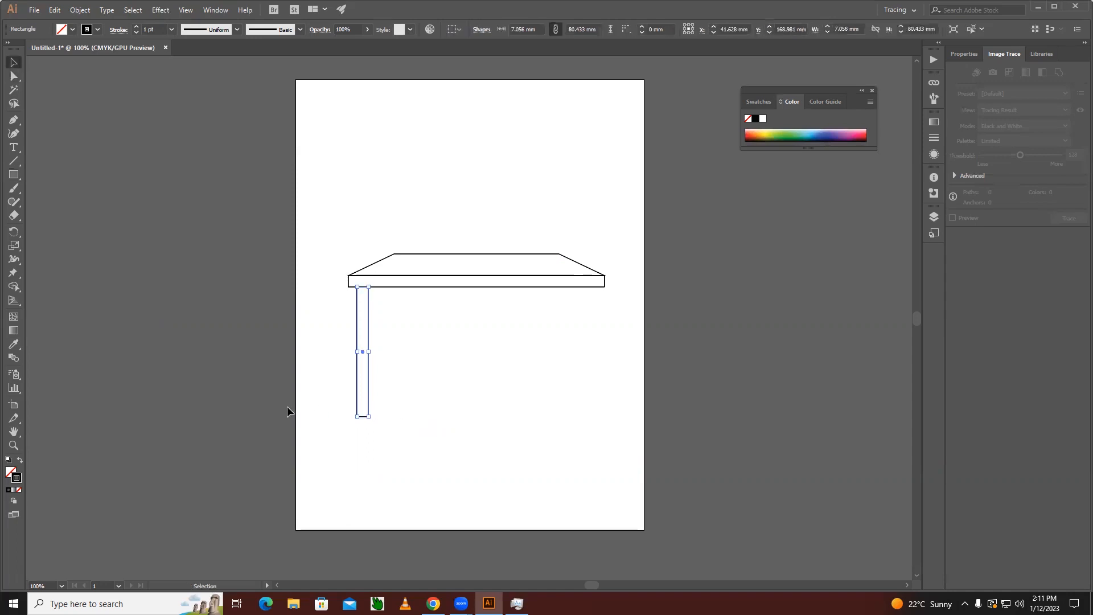
click(382, 372)
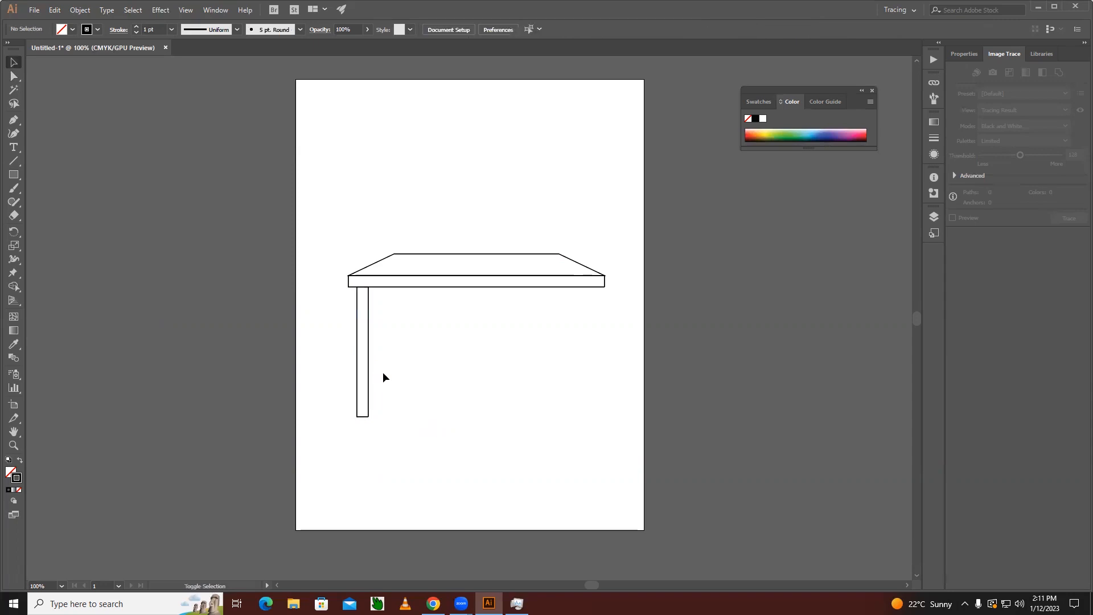
drag(370, 373, 393, 371)
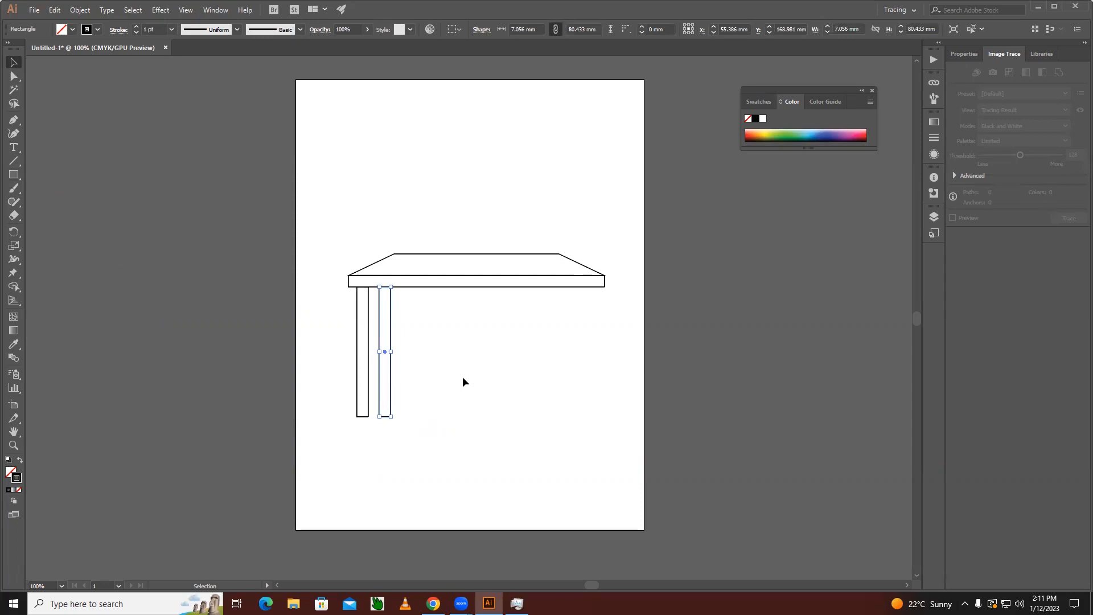
key(Delete)
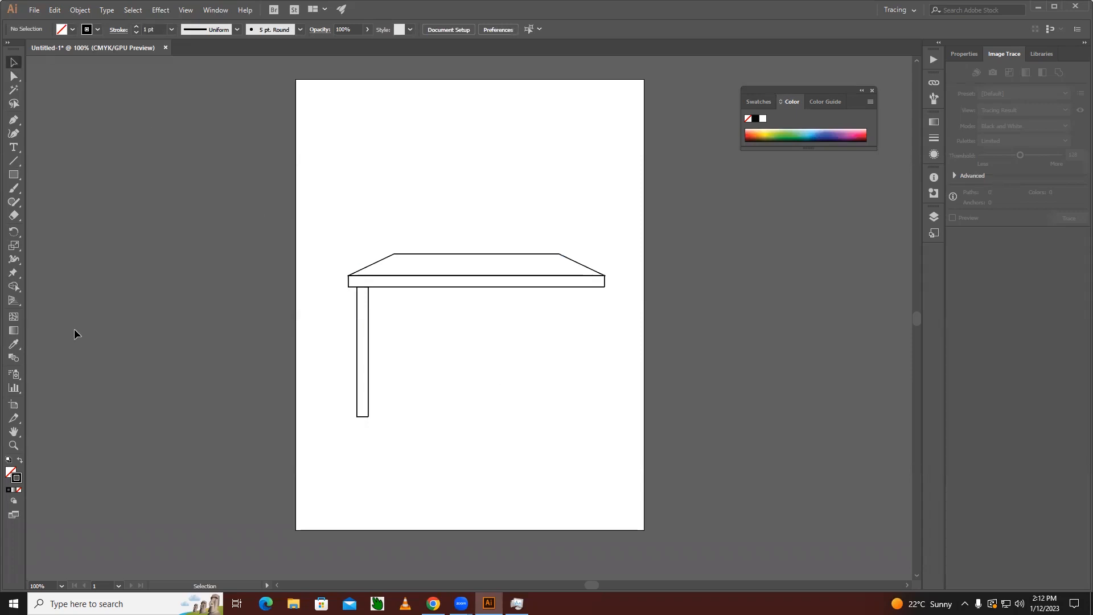
Draw a practice rectangle about 65 by 42 mm above the tabletop and deselect it with the Direct Selection tool
click(14, 180)
drag(400, 132, 503, 199)
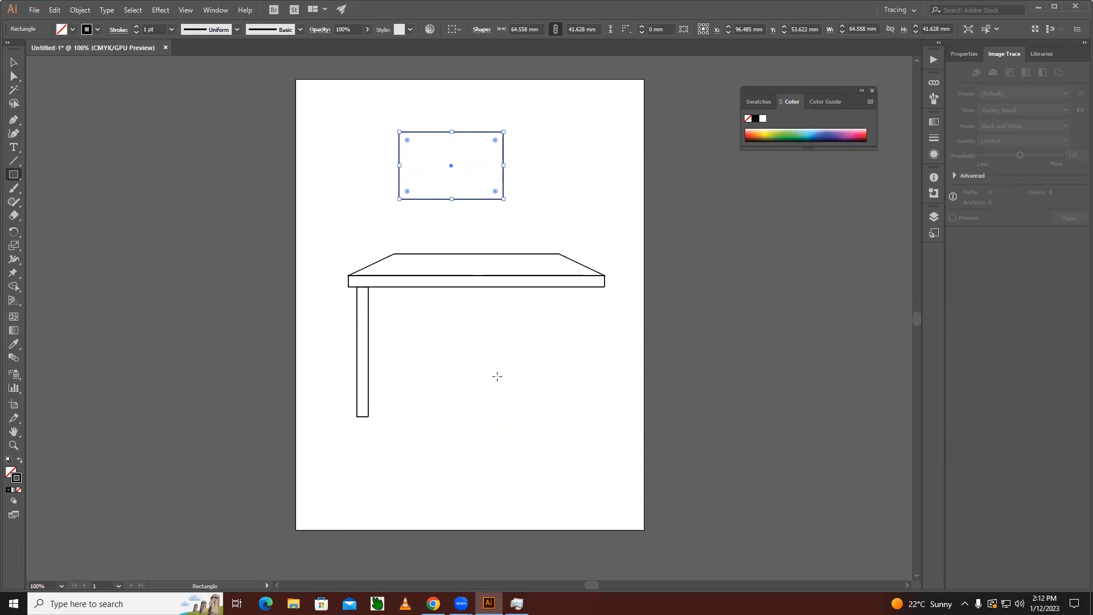
key(ctrl)
key(v)
click(11, 79)
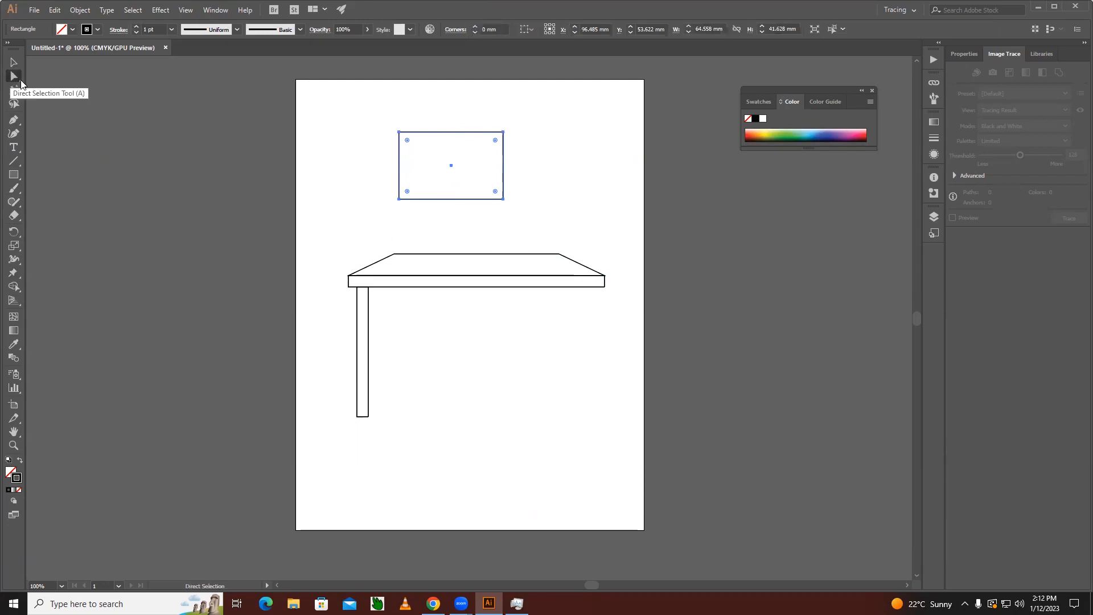
click(460, 230)
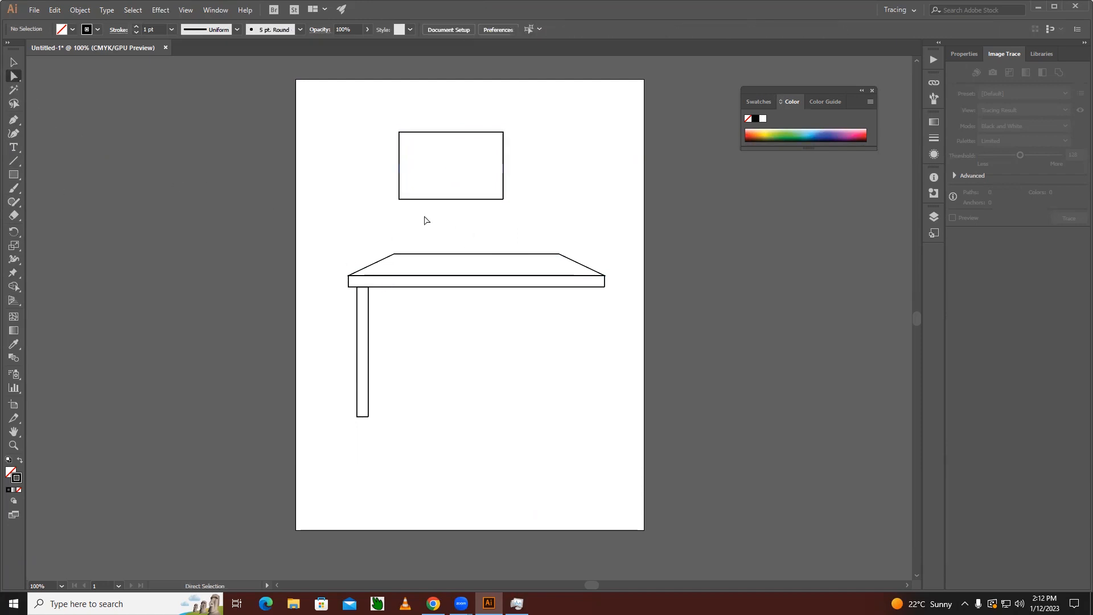
Draw a small upright rectangle about 19 by 31 mm to the left of the practice rectangle
click(20, 175)
key(ctrl)
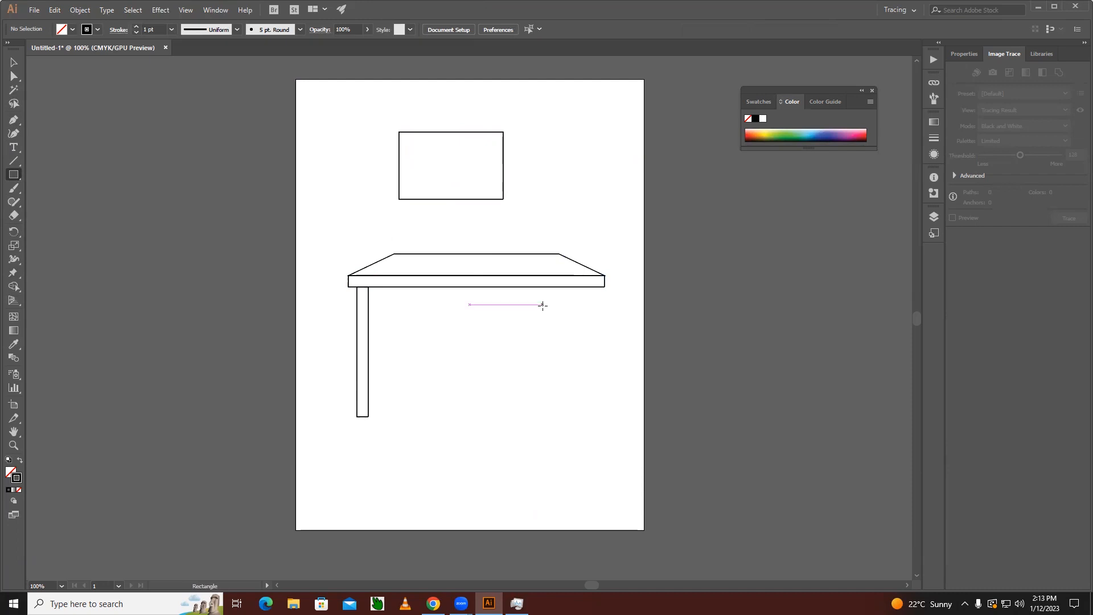
click(14, 64)
click(11, 174)
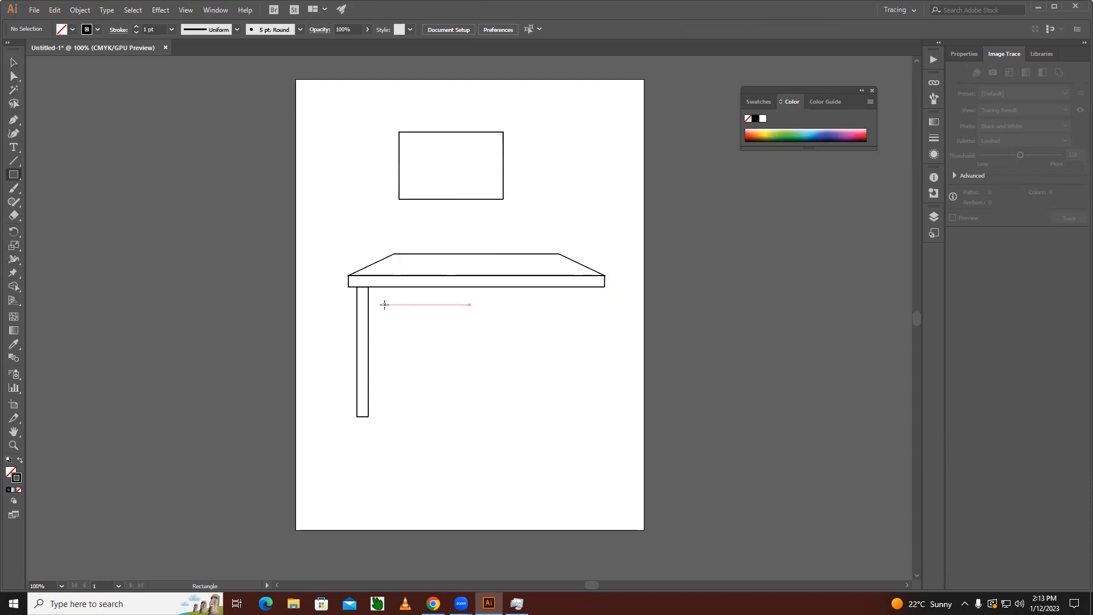
drag(338, 142, 369, 191)
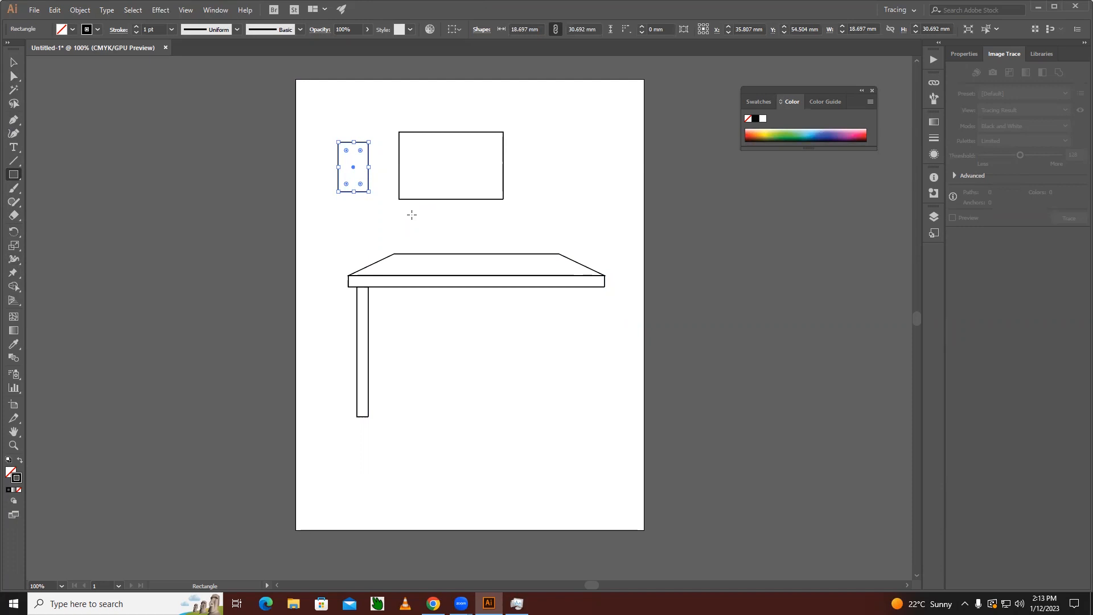
Move the small upright rectangle to below the tabletop, and delete both practice rectangles
key(ctrl)
drag(369, 181, 467, 379)
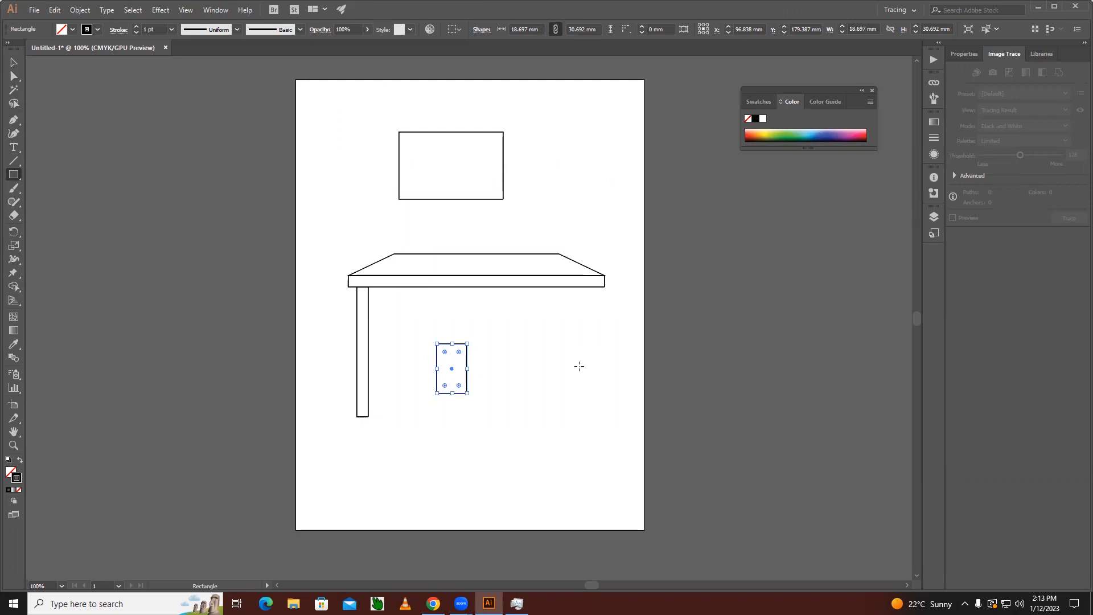
key(Delete)
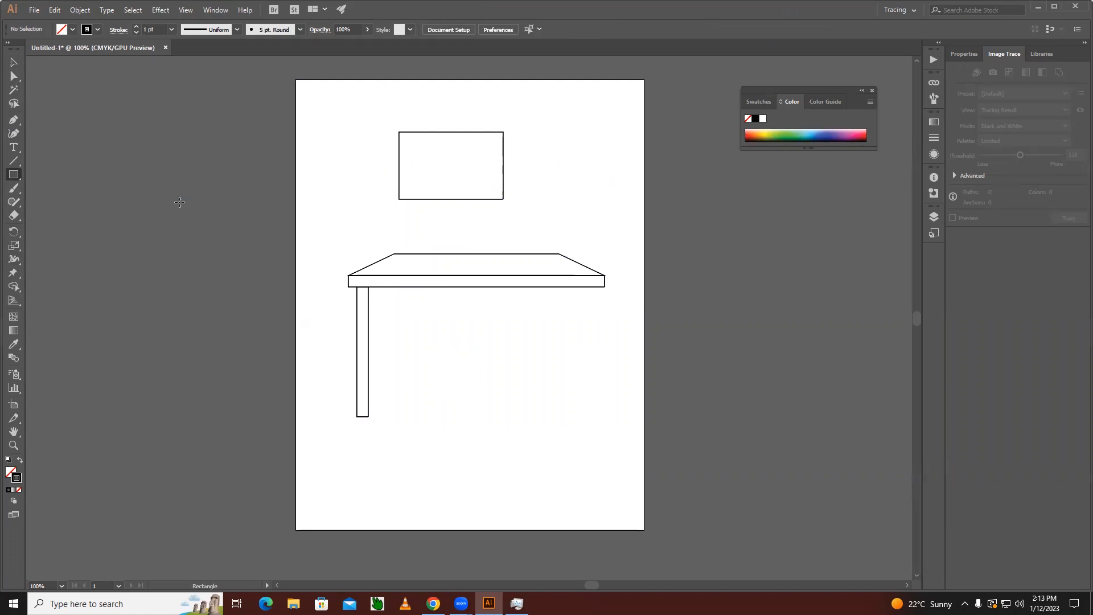
key(v)
click(442, 199)
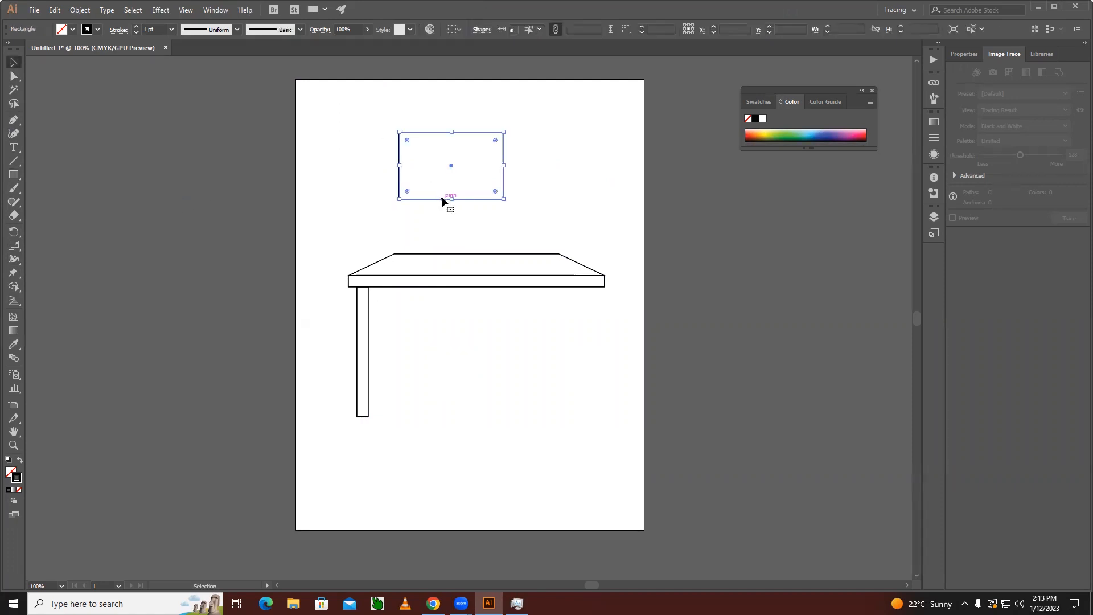
Duplicate the leg to make four, adding a second one on the left and a matching pair at the tabletop's right end
click(368, 317)
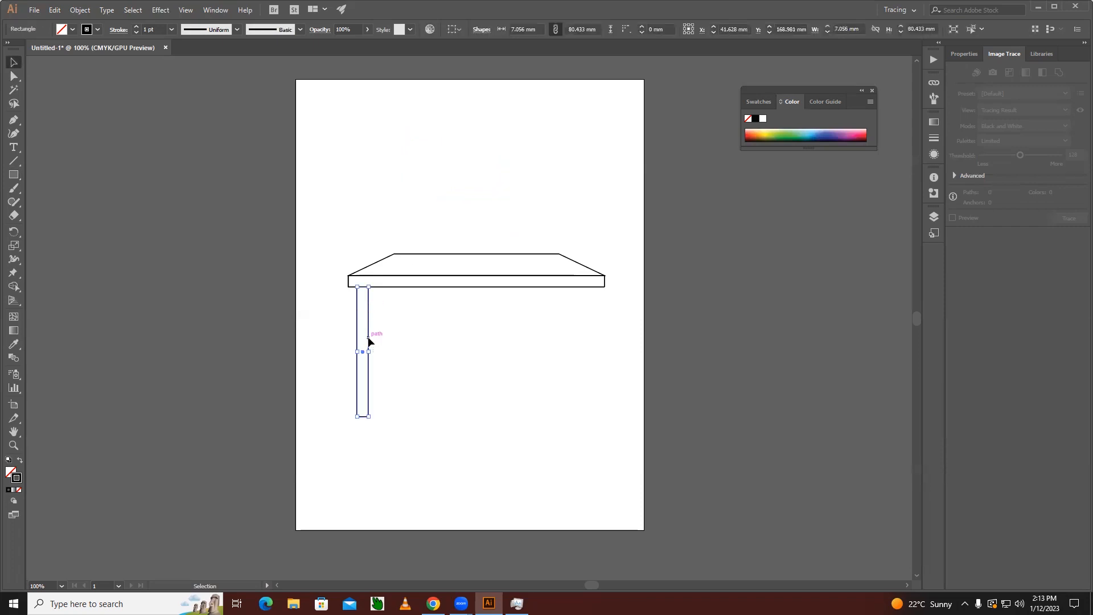
drag(368, 339, 408, 339)
click(464, 369)
drag(476, 376, 559, 361)
click(464, 405)
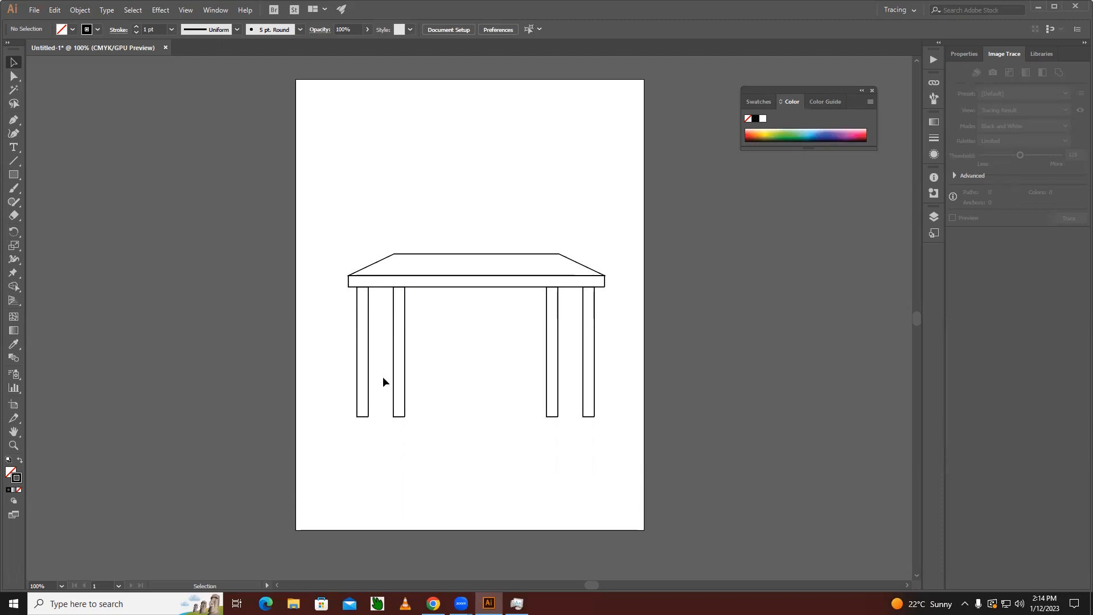
Shorten the two inner legs together by about one third from their lower ends
drag(383, 377, 560, 446)
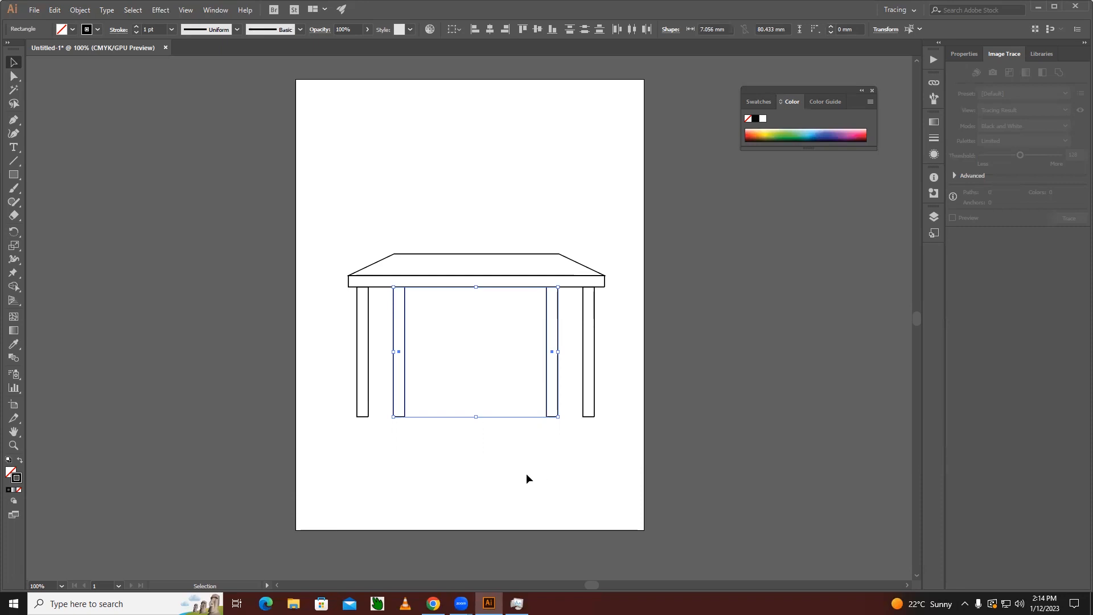
key(Delete)
drag(383, 366, 566, 437)
drag(476, 417, 477, 375)
click(492, 443)
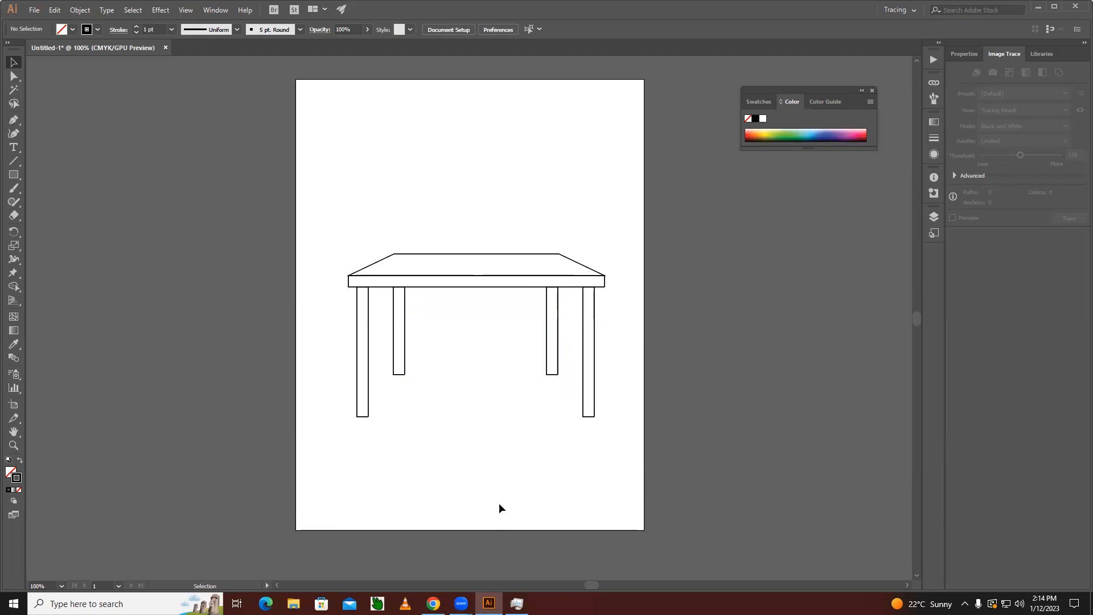
Draw a small rectangle about 36.7 by 6.7 mm at the centre of the tabletop
click(14, 176)
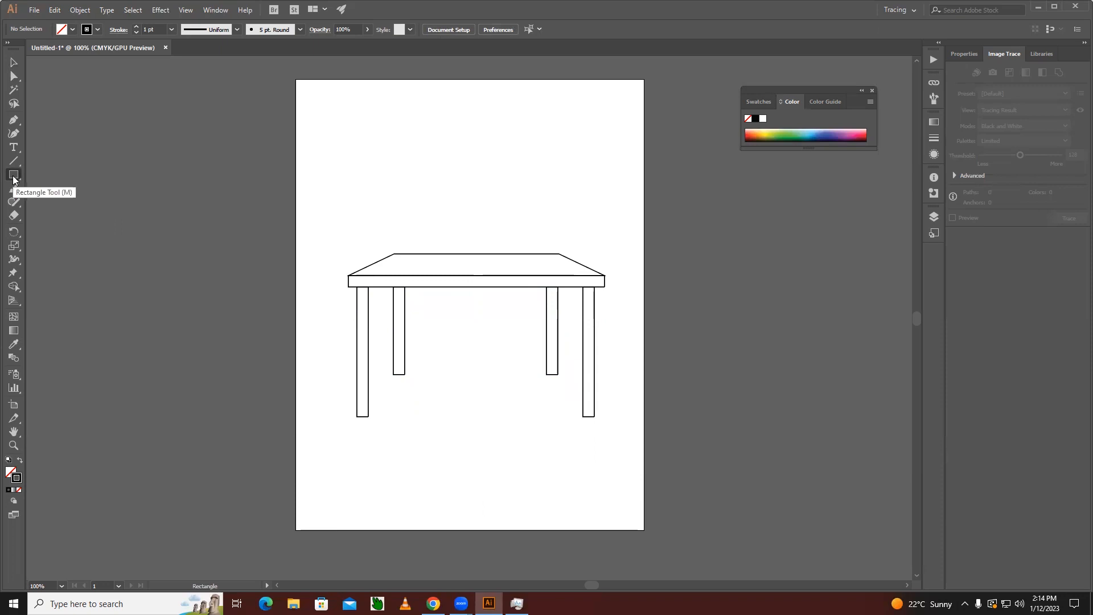
drag(447, 259, 506, 270)
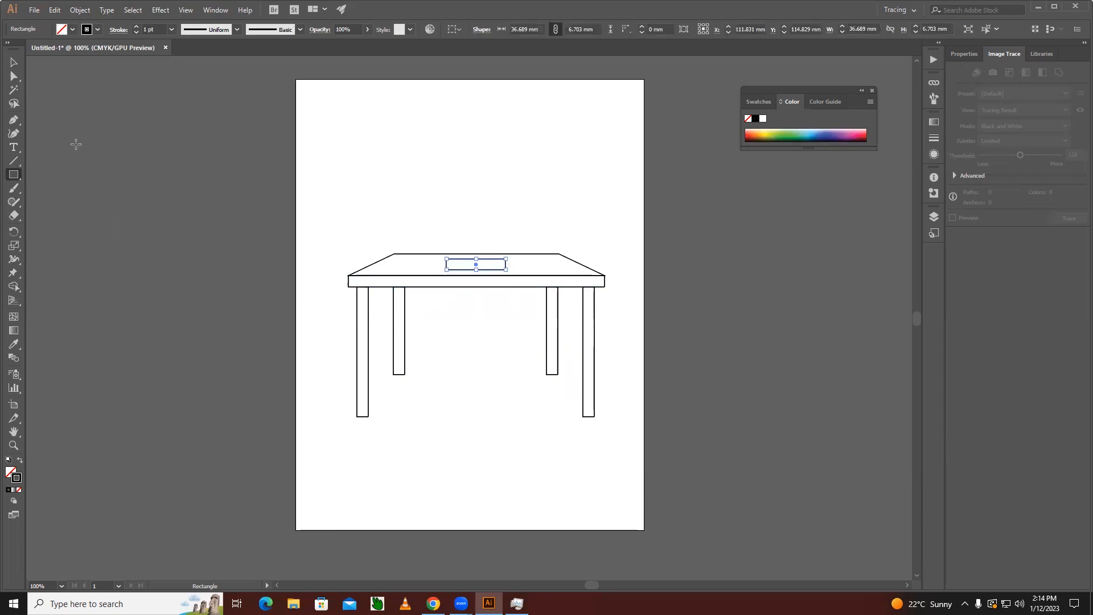
click(14, 62)
click(358, 174)
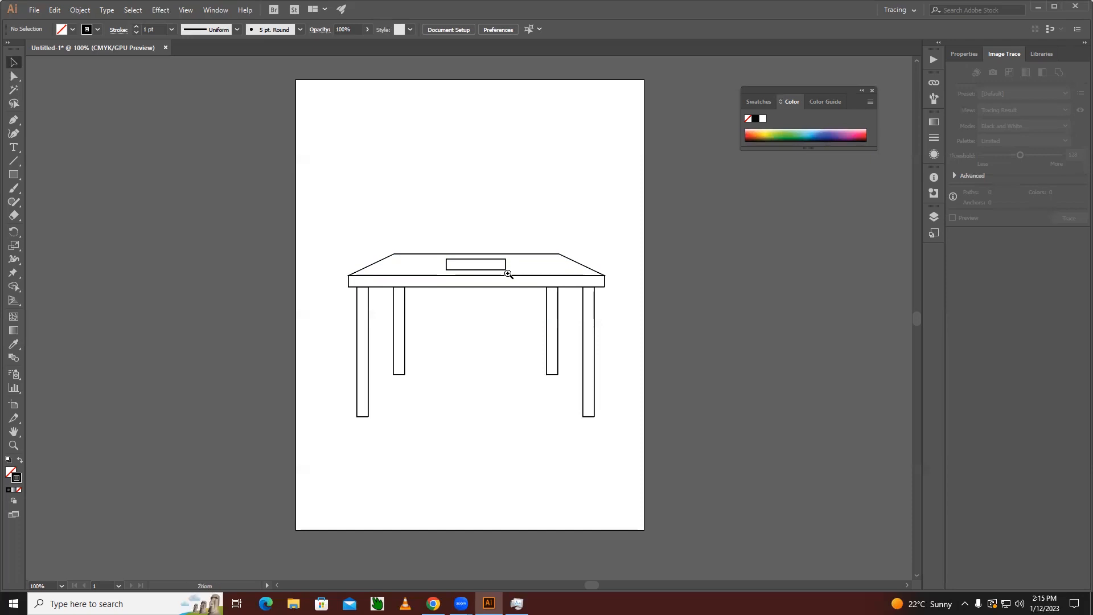
Nudge the small rectangle's bottom-left anchor point about 10.6 mm to the left in three large increments
key(ctrl+equal)
key(ctrl+equal)
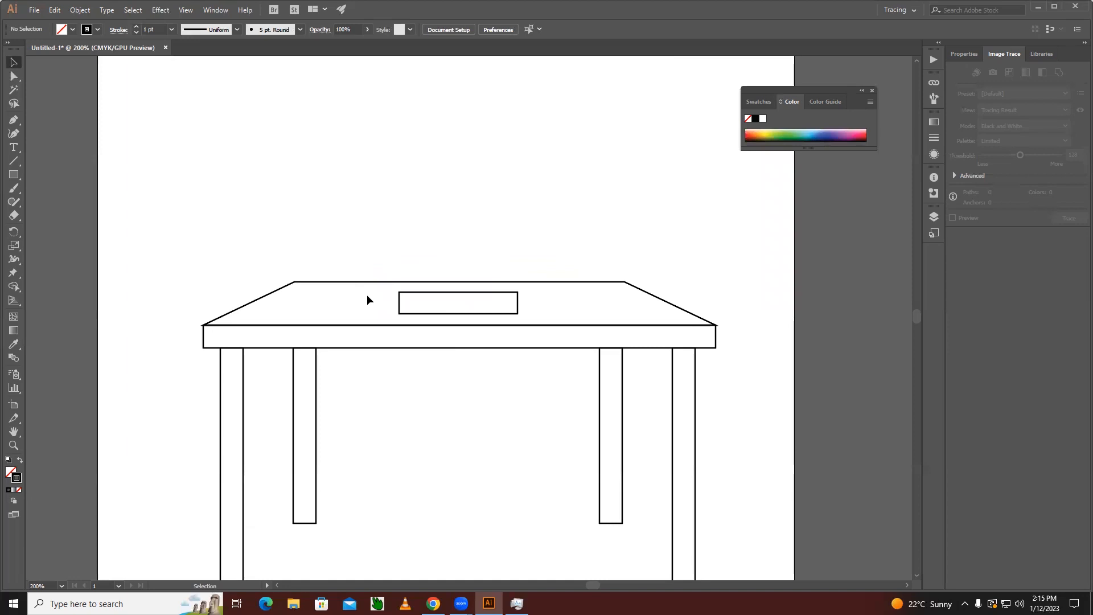
key(a)
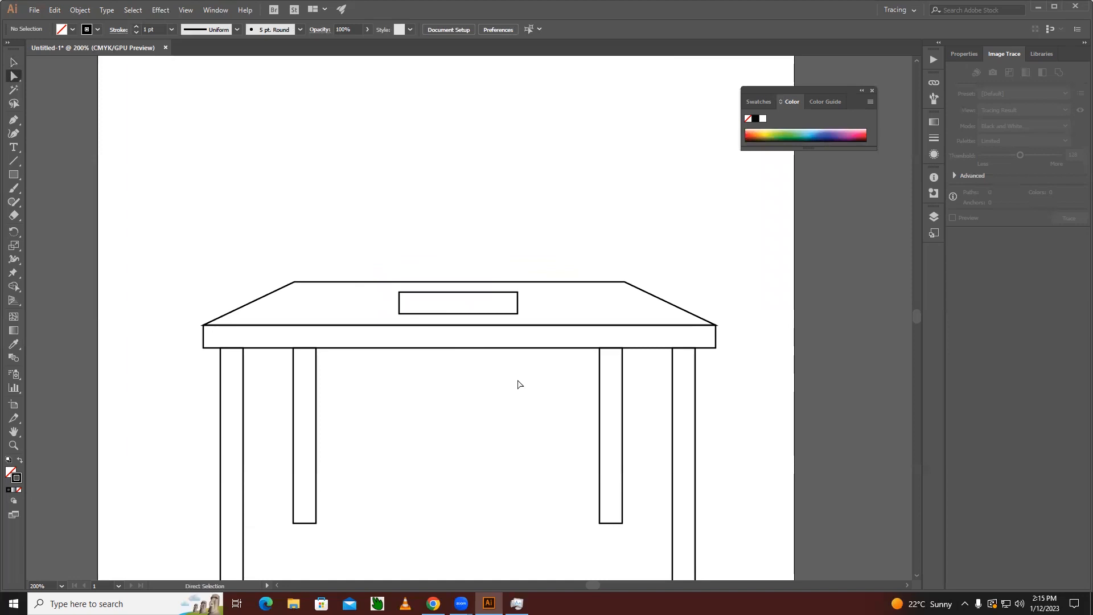
click(403, 314)
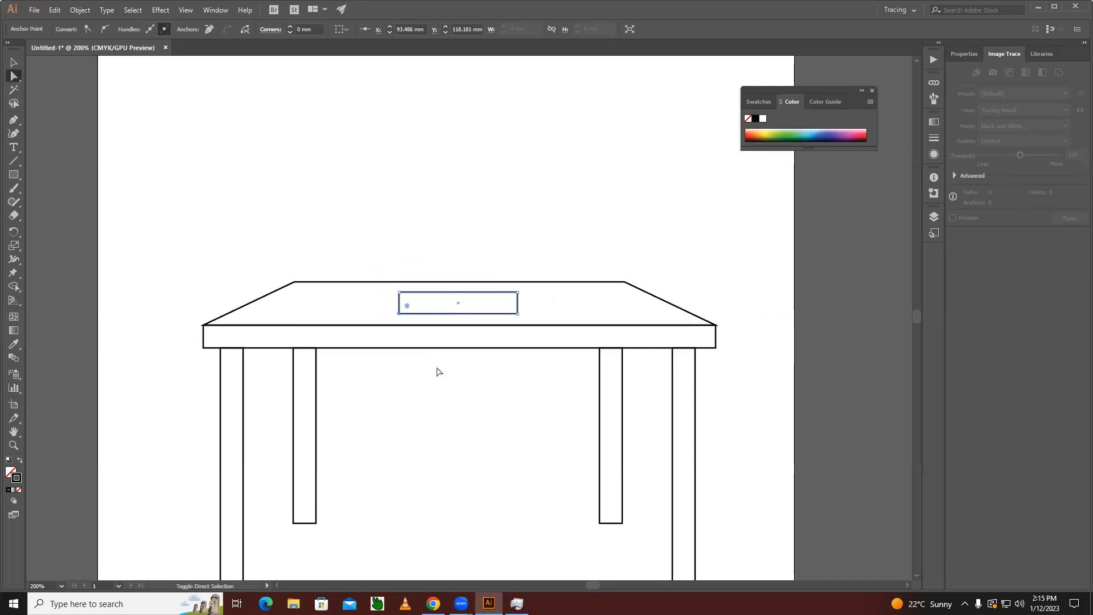
key(shift+Left)
key(shift+Left)
key(shift+Left)
Nudge the small rectangle's bottom-right anchor point about 10.6 mm to the right in large increments, forming a symmetrical trapezoid, and deselect it
click(517, 314)
key(shift+Right)
key(shift+Right)
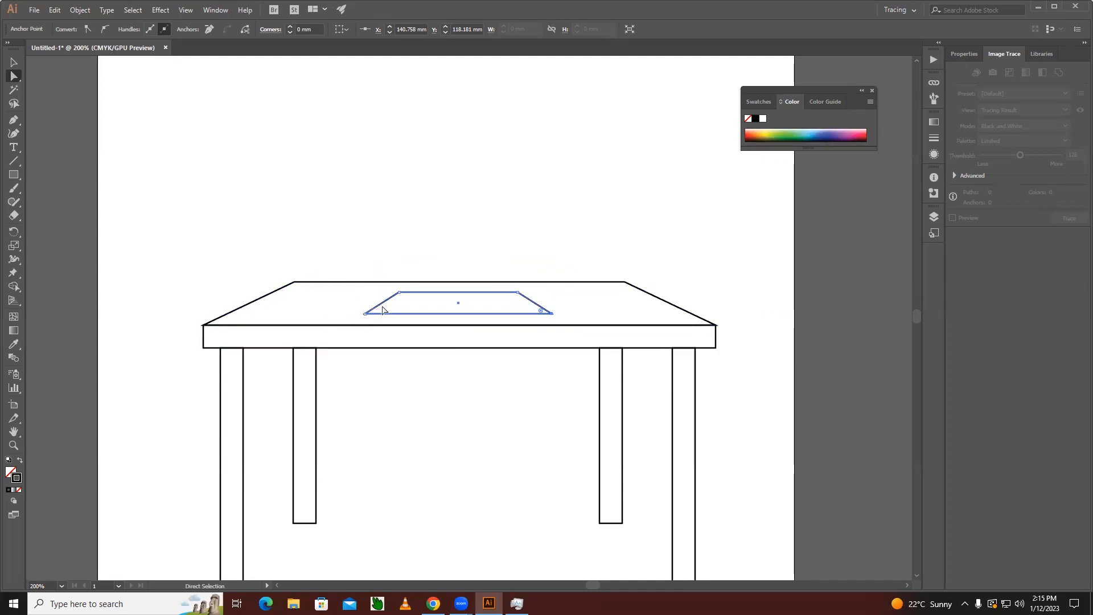
click(14, 62)
click(334, 262)
key(ctrl+minus)
key(ctrl+minus)
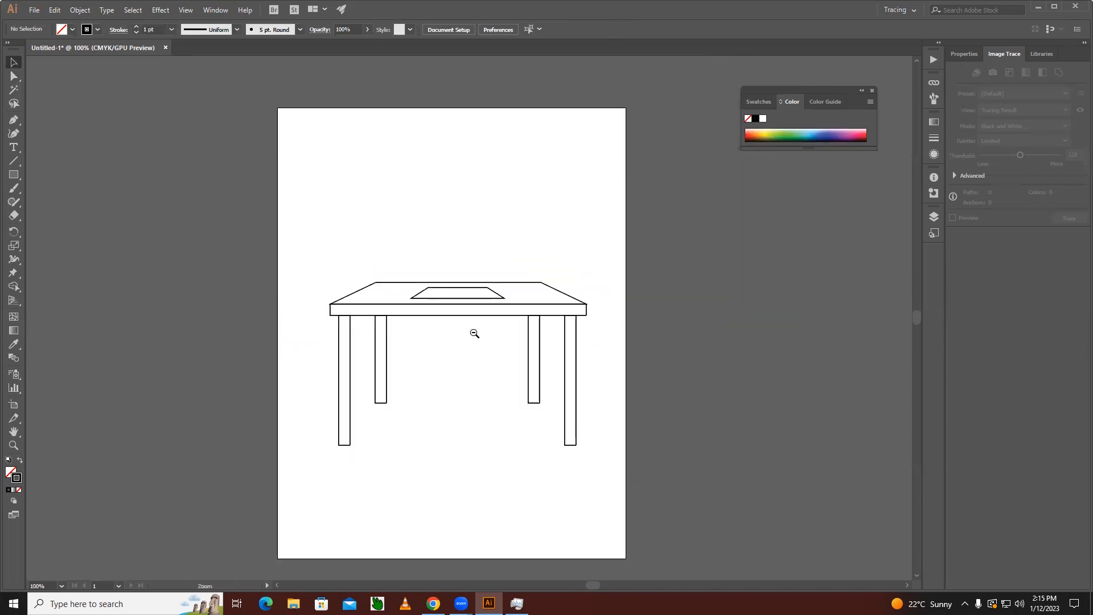